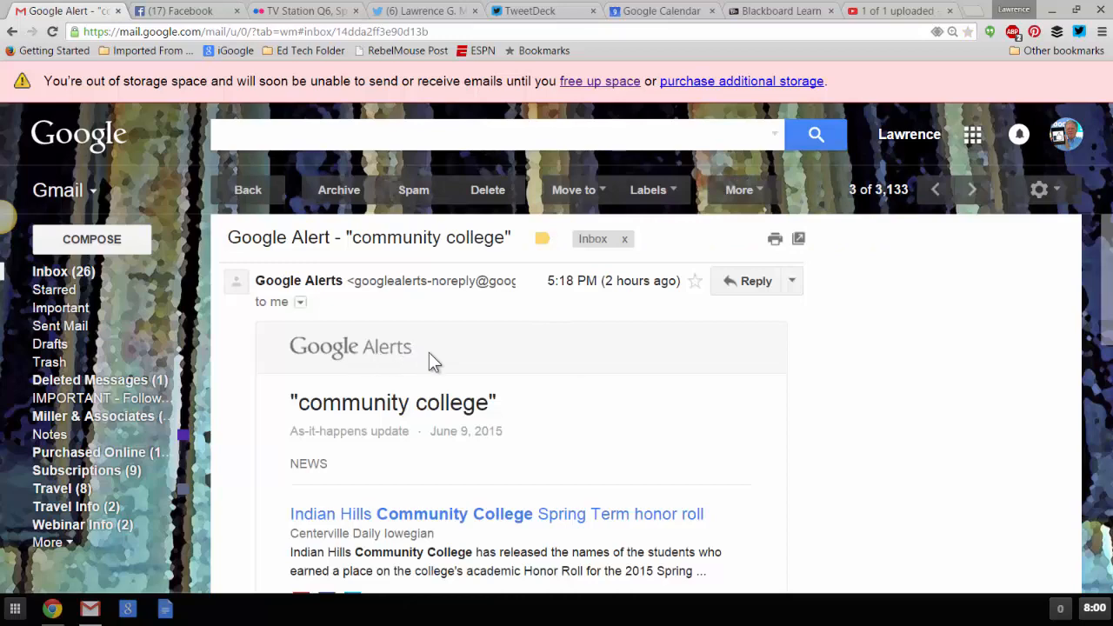
Step: Open the Sacramento Bee article "California Community Colleges updates online education portal" from the Google Alerts email in a new window
{"action": "scroll", "coordinate": [557, 380], "scroll_direction": "down", "scroll_amount": 2}
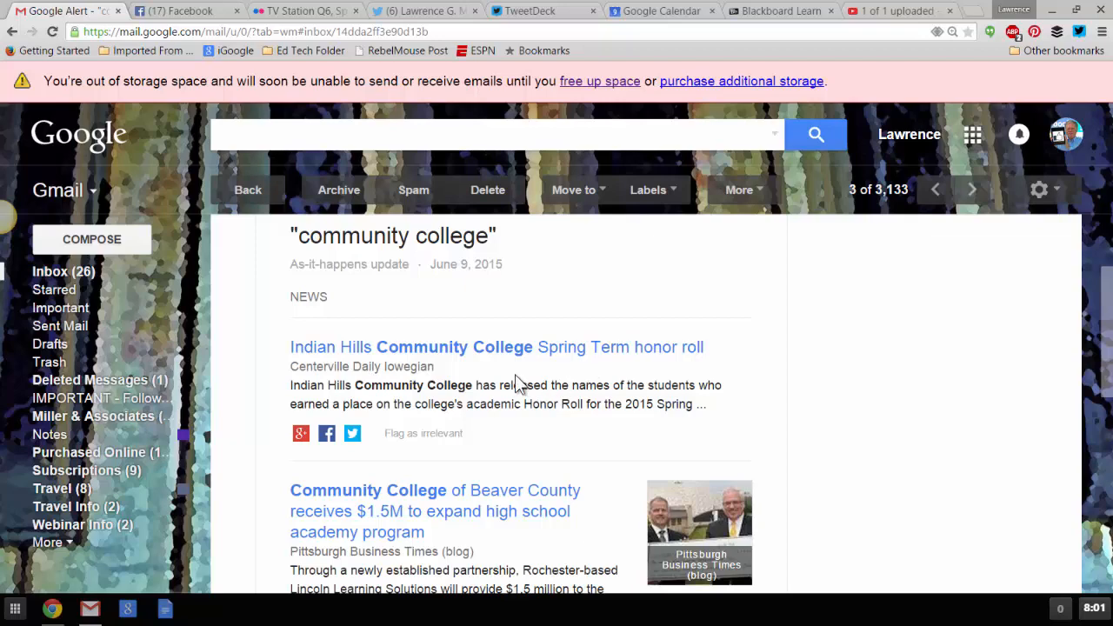
{"action": "scroll", "coordinate": [513, 374], "scroll_direction": "down", "scroll_amount": 2}
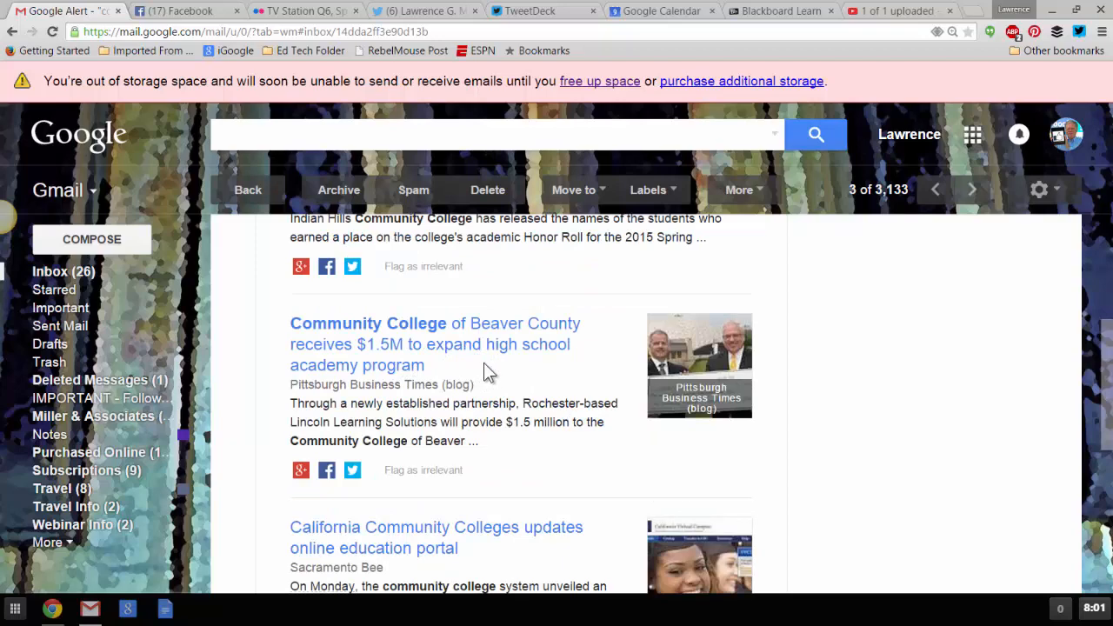
{"action": "scroll", "coordinate": [485, 365], "scroll_direction": "down", "scroll_amount": 2}
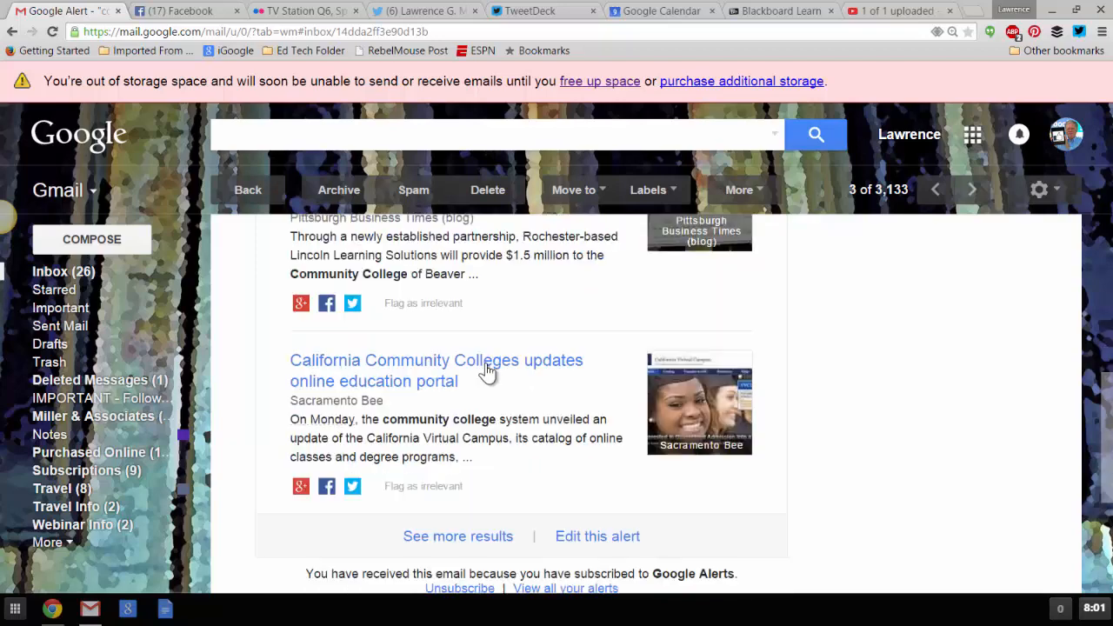
{"action": "right_click", "coordinate": [427, 373]}
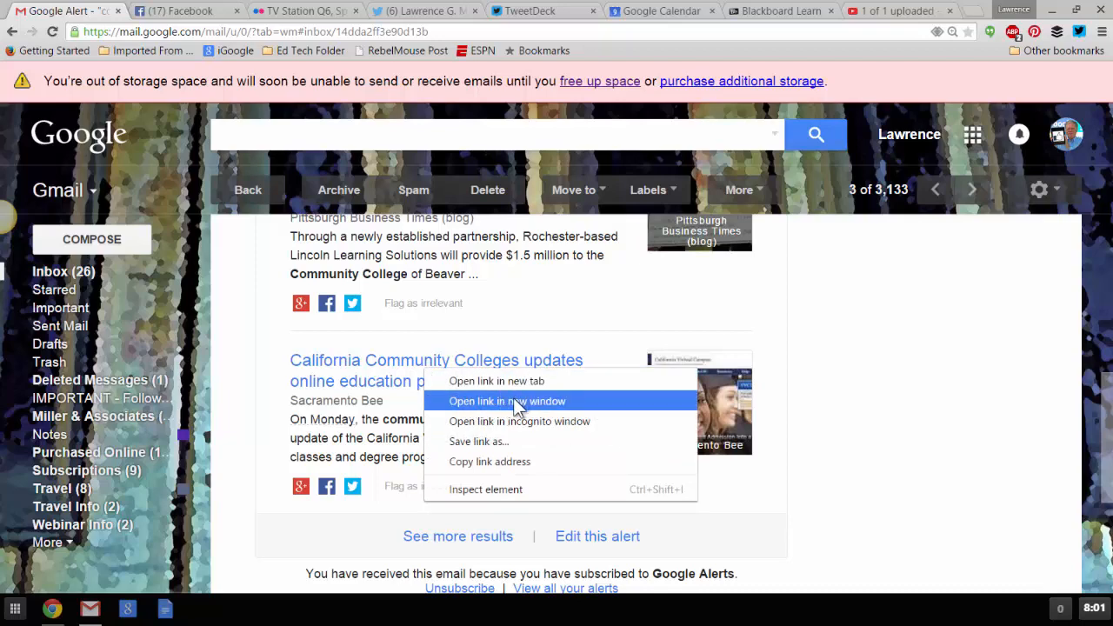
{"action": "left_click", "coordinate": [516, 403]}
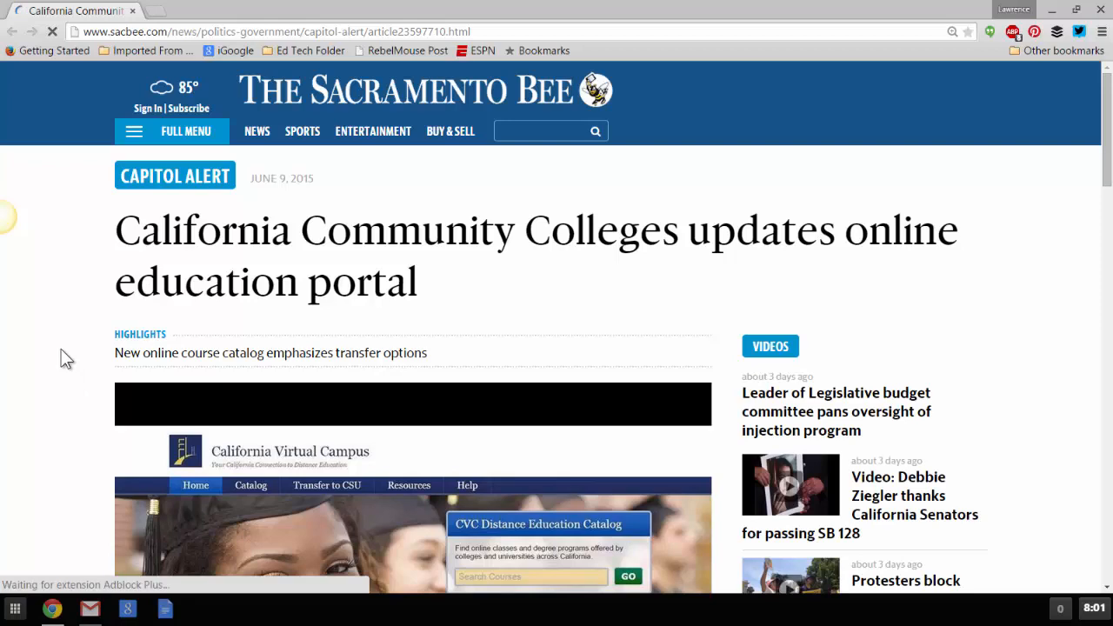
Step: Search Google for the article's byline, open the reporter's Twitter profile from the results, and close the duplicate profile tab
{"action": "scroll", "coordinate": [60, 329], "scroll_direction": "down", "scroll_amount": 6}
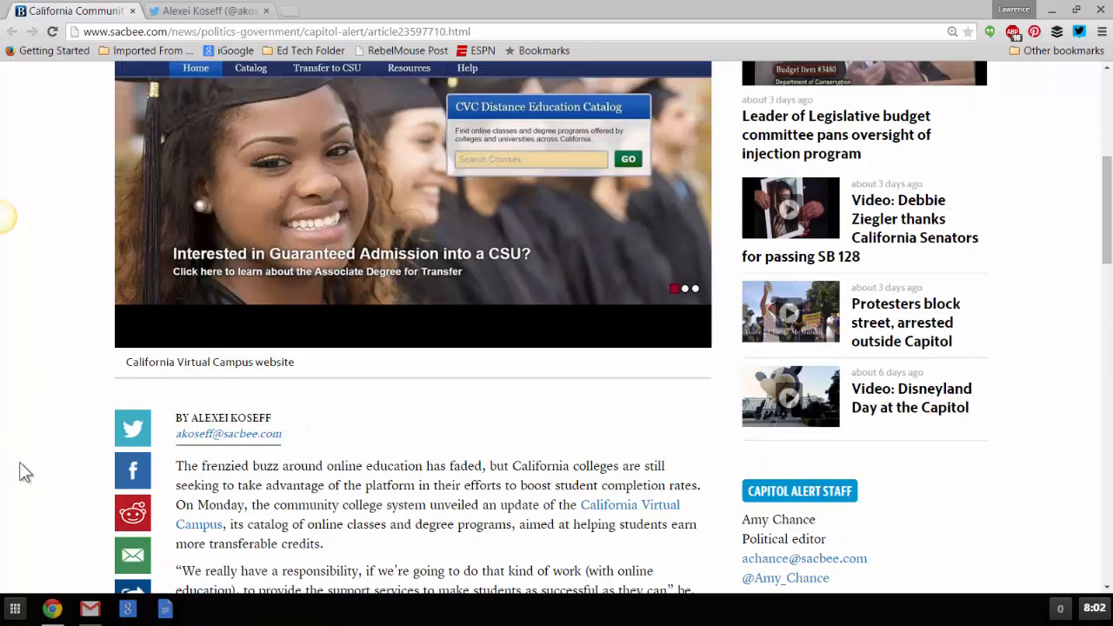
{"action": "left_click_drag", "start_coordinate": [276, 418], "coordinate": [175, 421]}
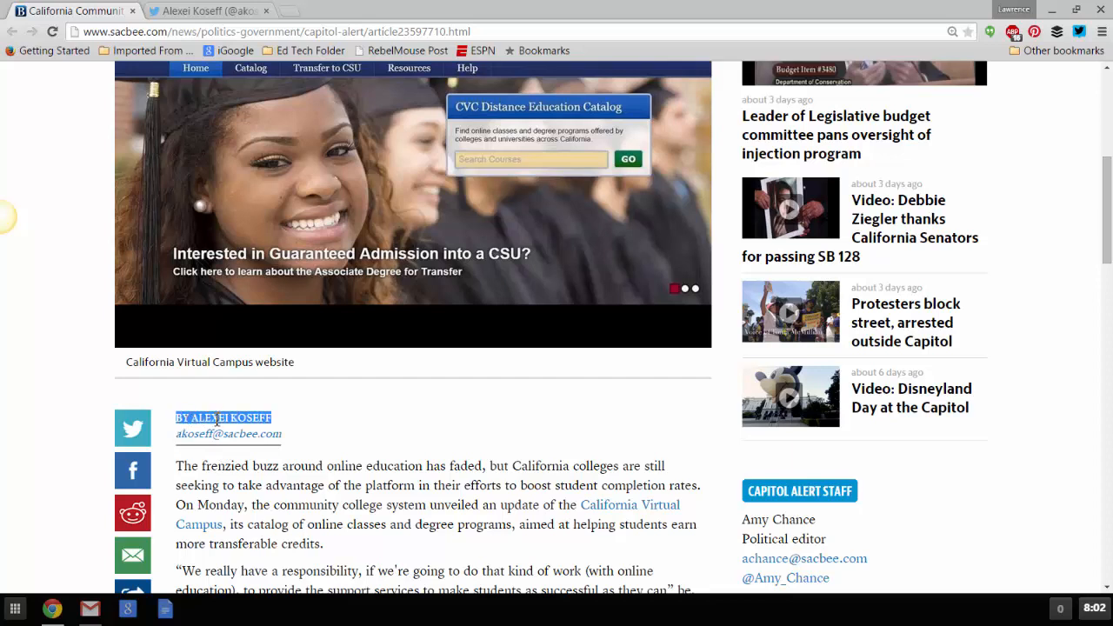
{"action": "right_click", "coordinate": [211, 426]}
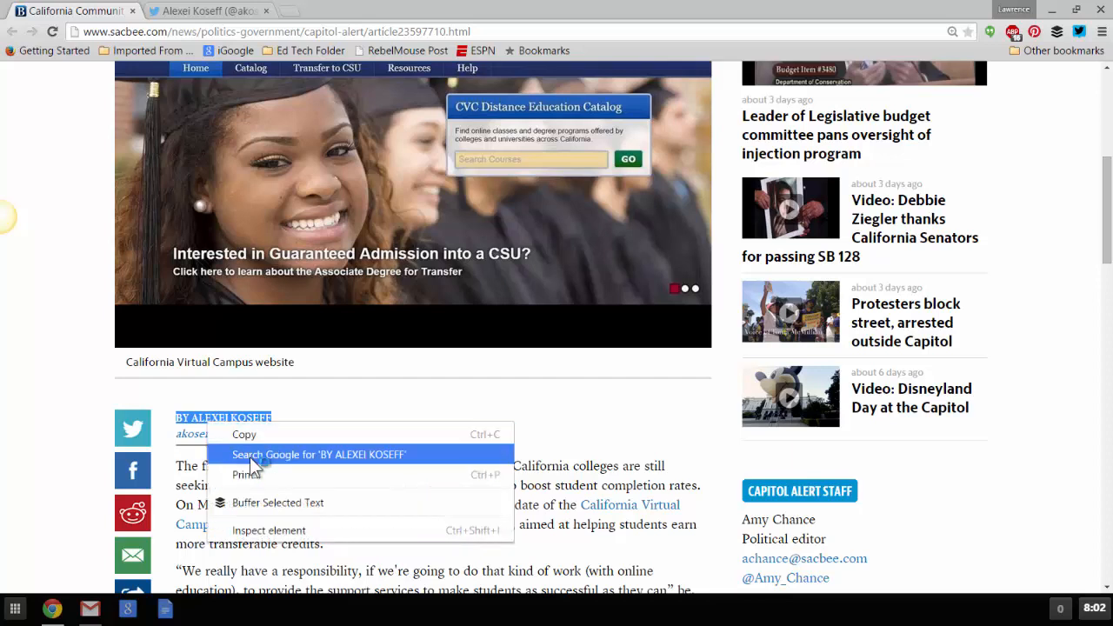
{"action": "left_click", "coordinate": [249, 456]}
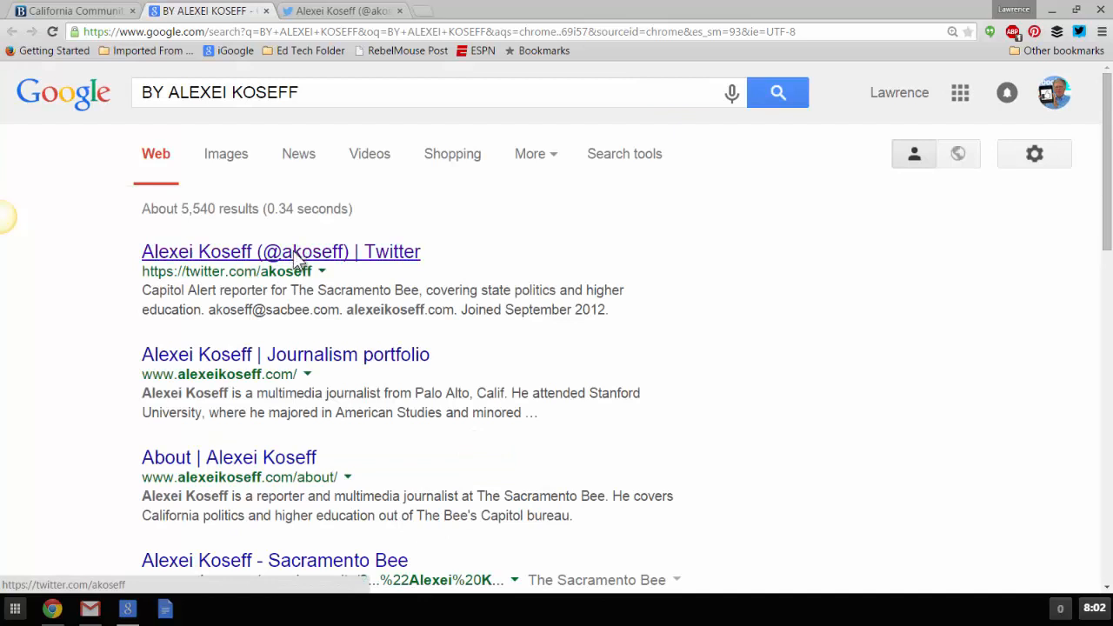
{"action": "left_click", "coordinate": [294, 254]}
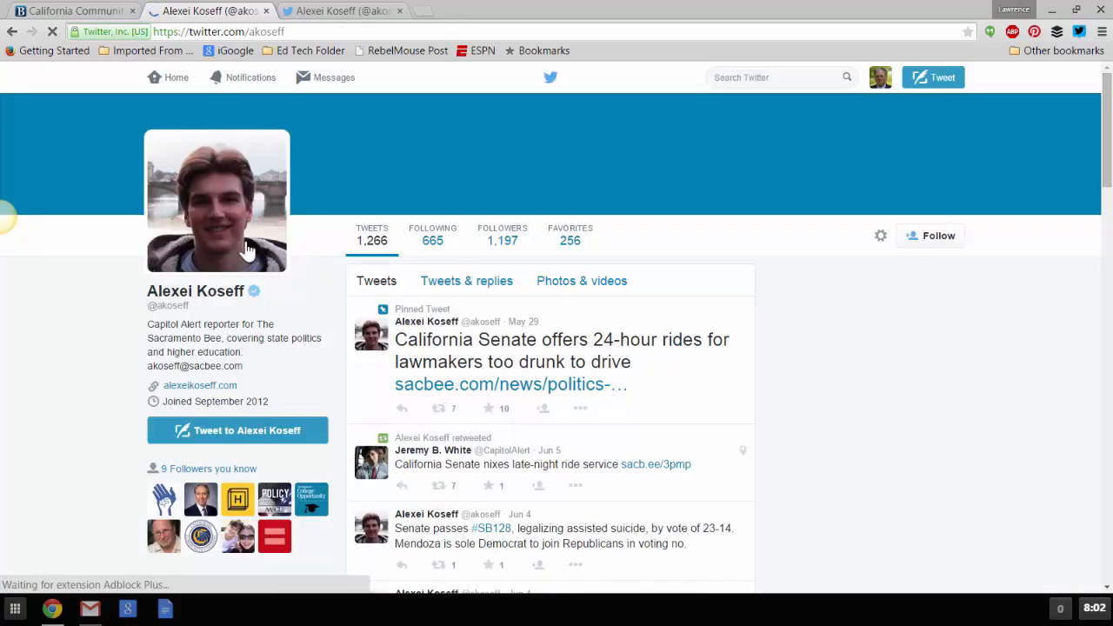
{"action": "left_click", "coordinate": [400, 10]}
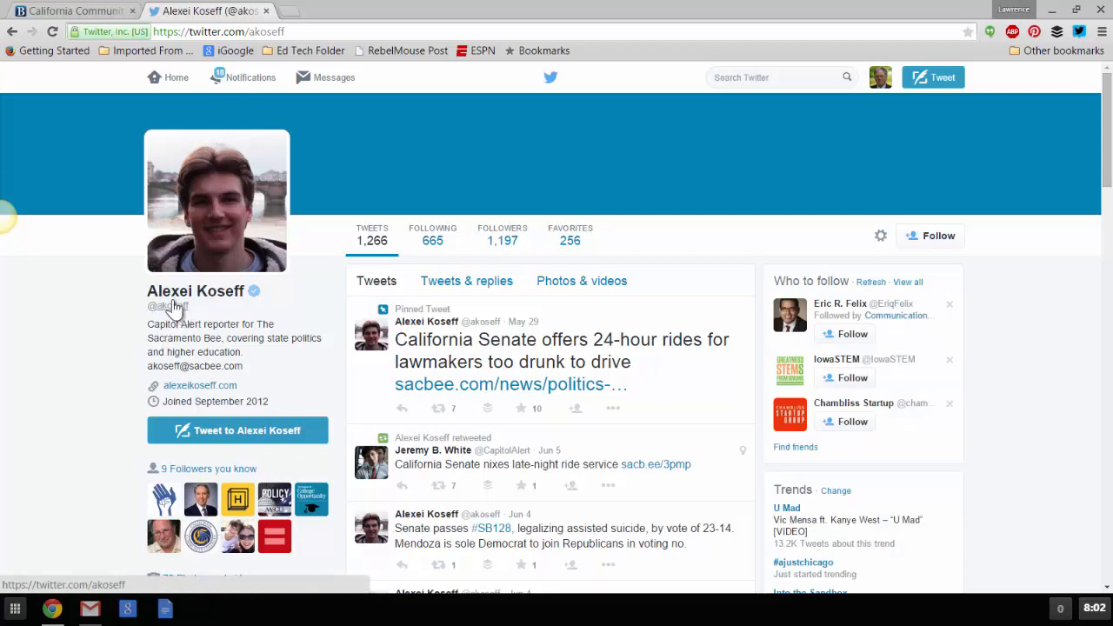
Step: Return to the Sacramento Bee article and read its headline, body text and the people quoted in it
{"action": "left_click", "coordinate": [80, 14]}
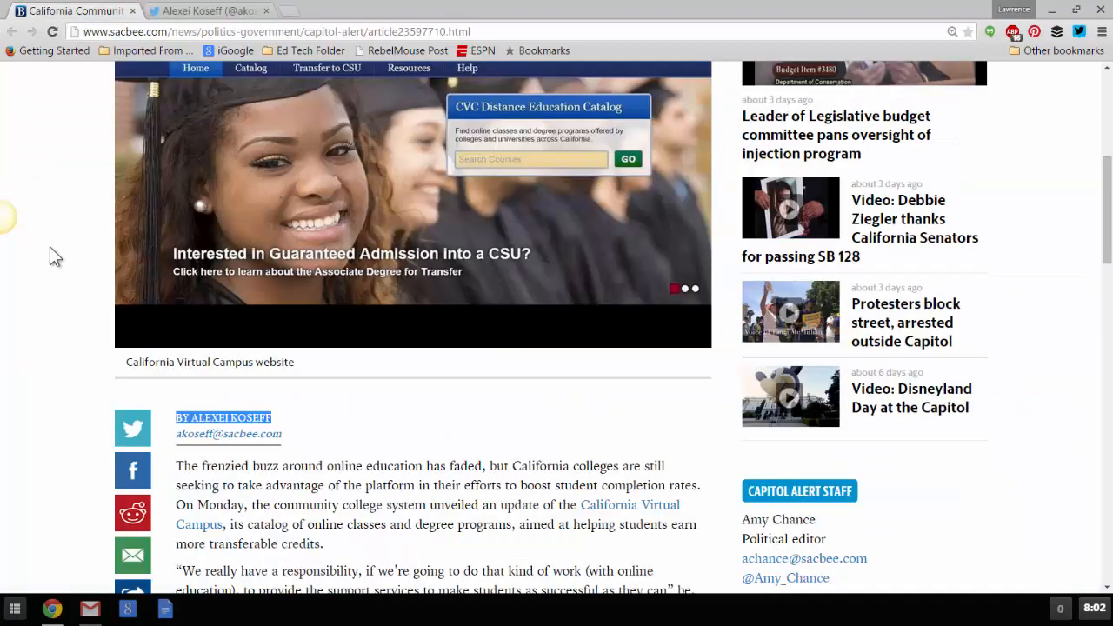
{"action": "left_click", "coordinate": [334, 492]}
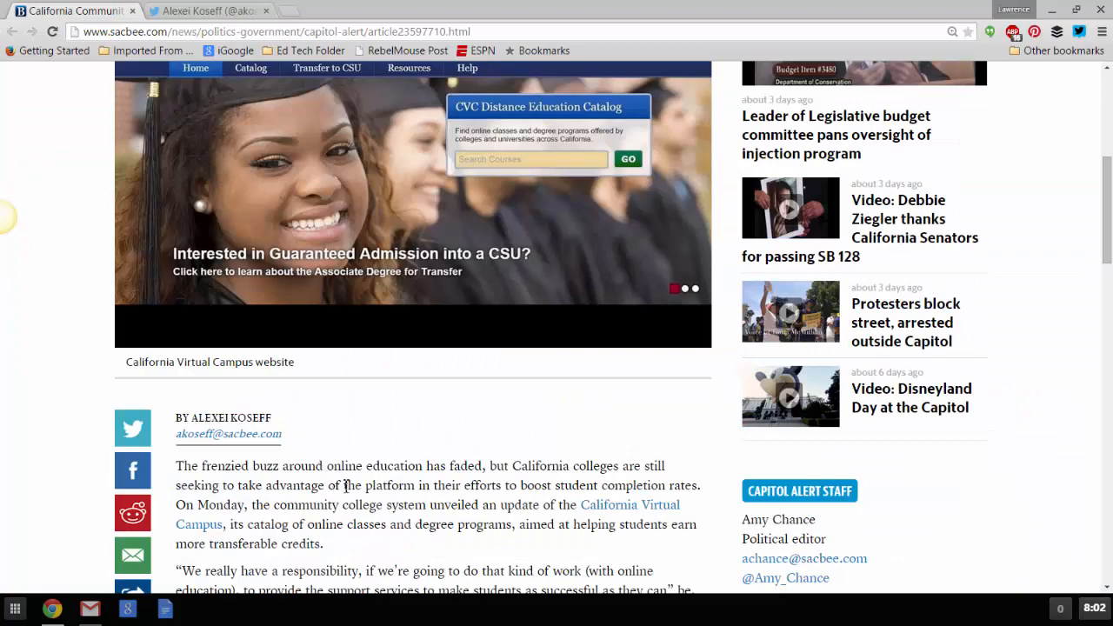
{"action": "scroll", "coordinate": [393, 474], "scroll_direction": "down", "scroll_amount": 2}
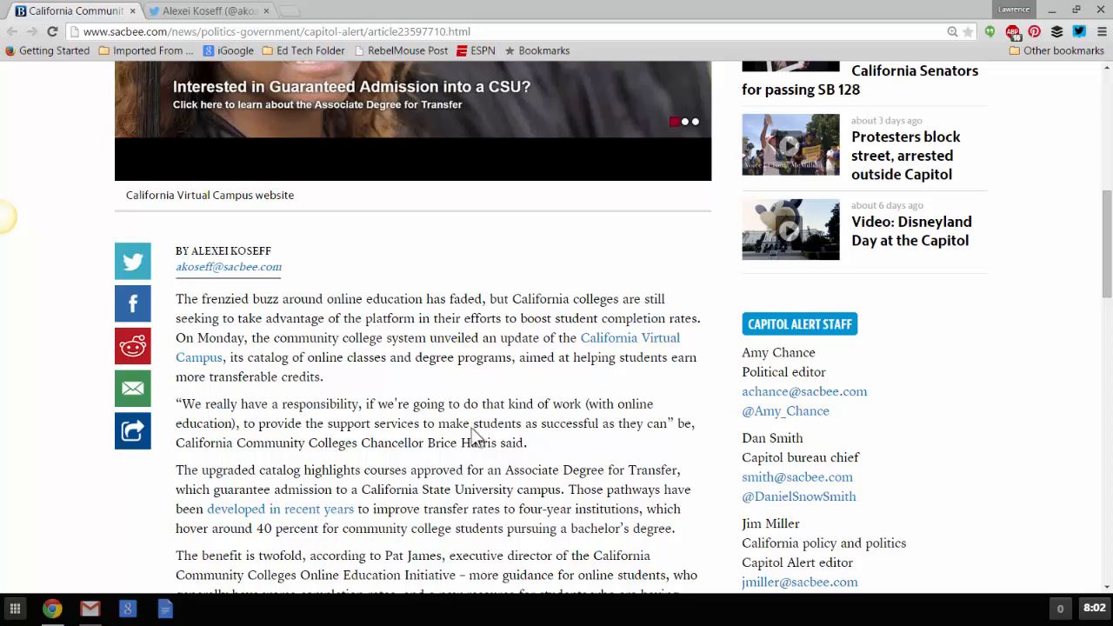
{"action": "scroll", "coordinate": [474, 429], "scroll_direction": "up", "scroll_amount": 6}
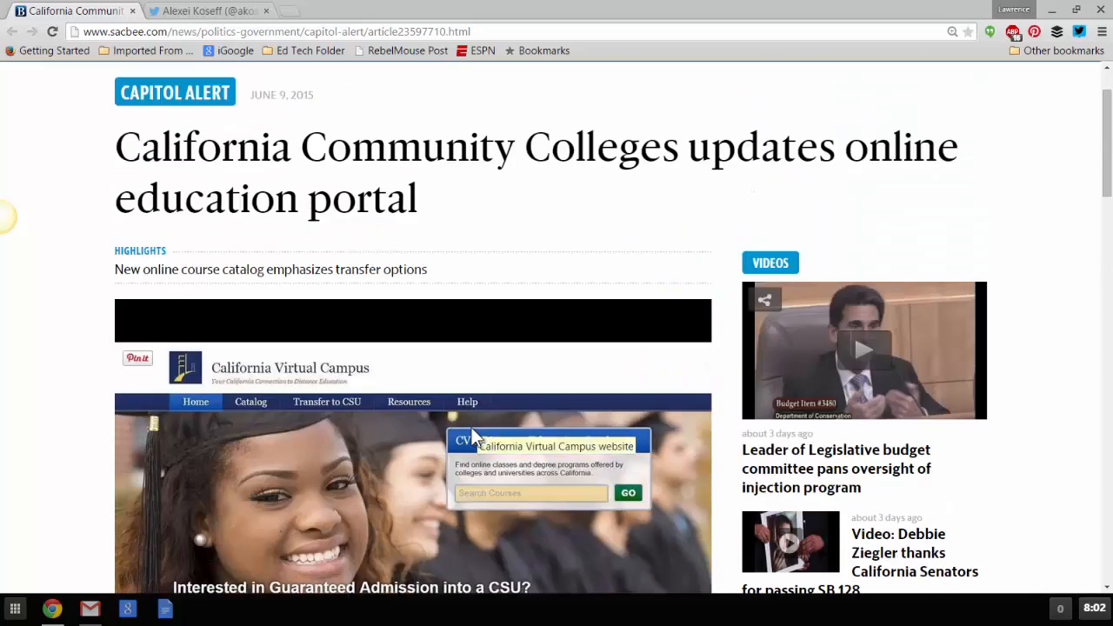
{"action": "scroll", "coordinate": [471, 425], "scroll_direction": "up", "scroll_amount": 1}
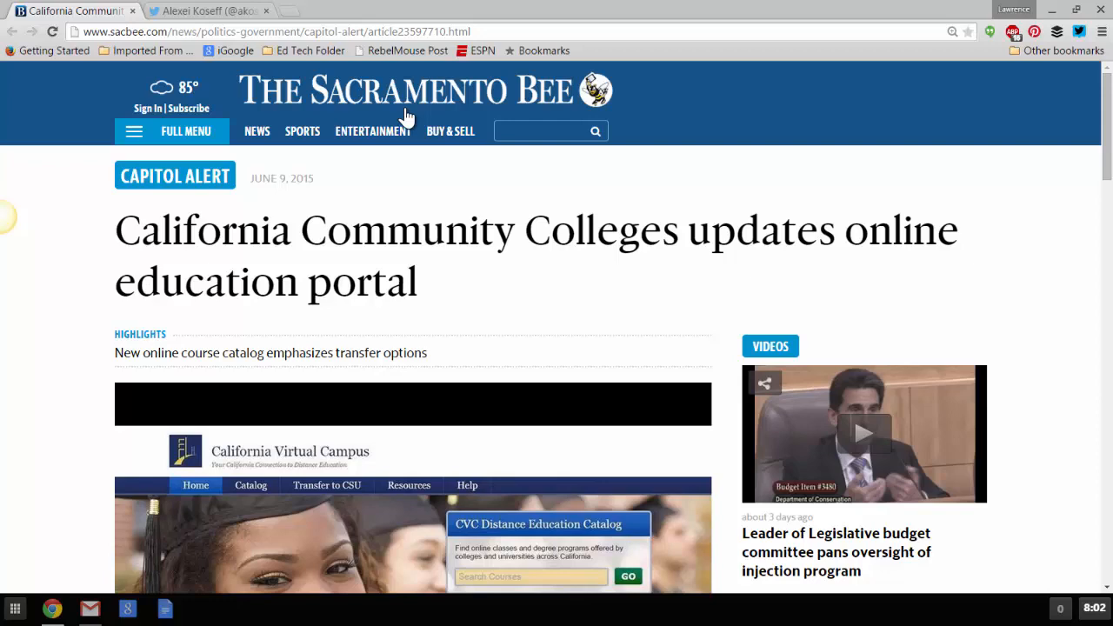
{"action": "scroll", "coordinate": [487, 326], "scroll_direction": "down", "scroll_amount": 10}
{"action": "scroll", "coordinate": [496, 318], "scroll_direction": "down", "scroll_amount": 1}
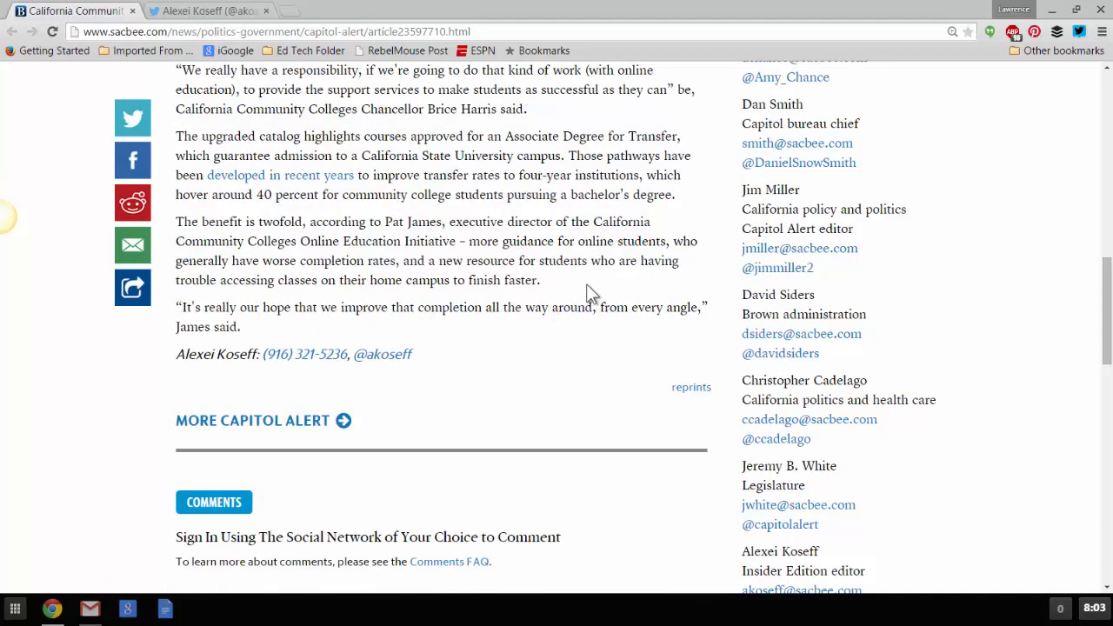
{"action": "scroll", "coordinate": [586, 285], "scroll_direction": "up", "scroll_amount": 3}
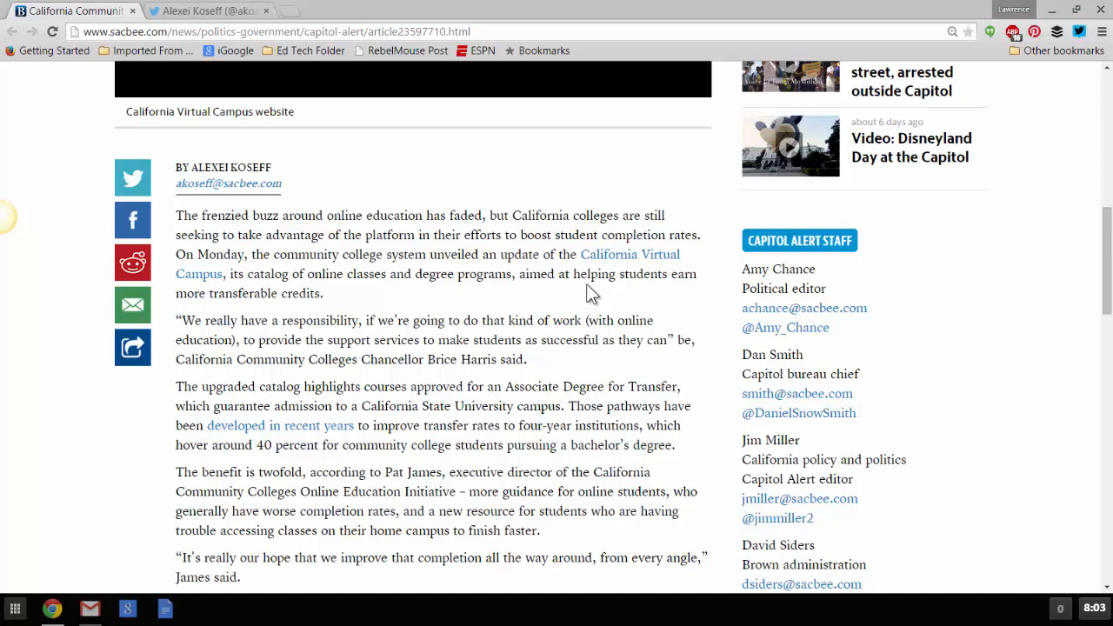
{"action": "scroll", "coordinate": [583, 291], "scroll_direction": "down", "scroll_amount": 1}
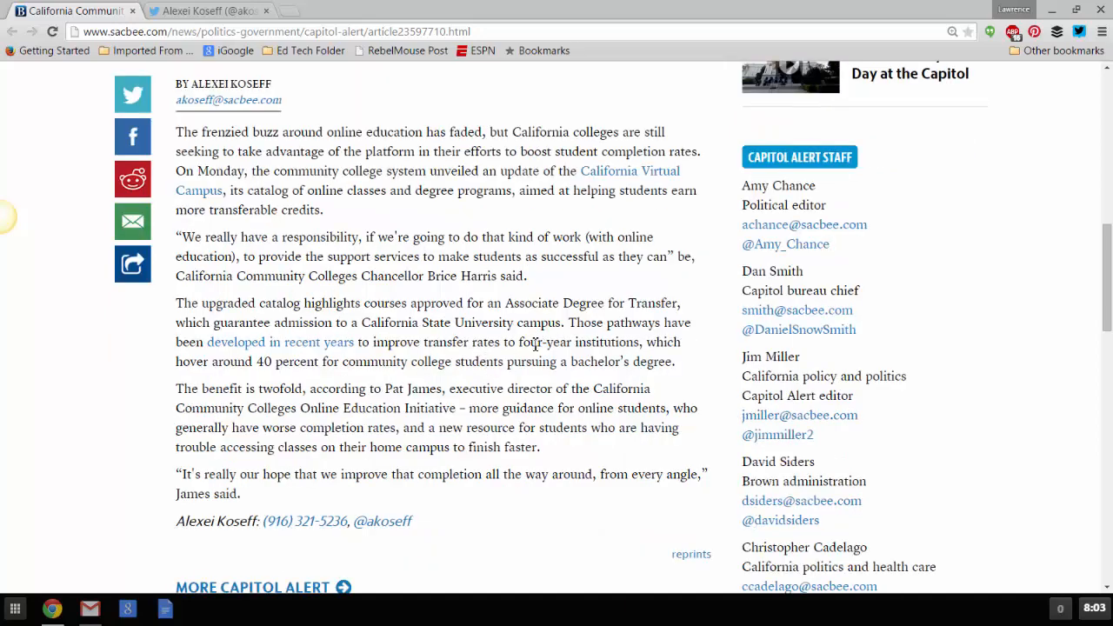
{"action": "scroll", "coordinate": [516, 335], "scroll_direction": "up", "scroll_amount": 1}
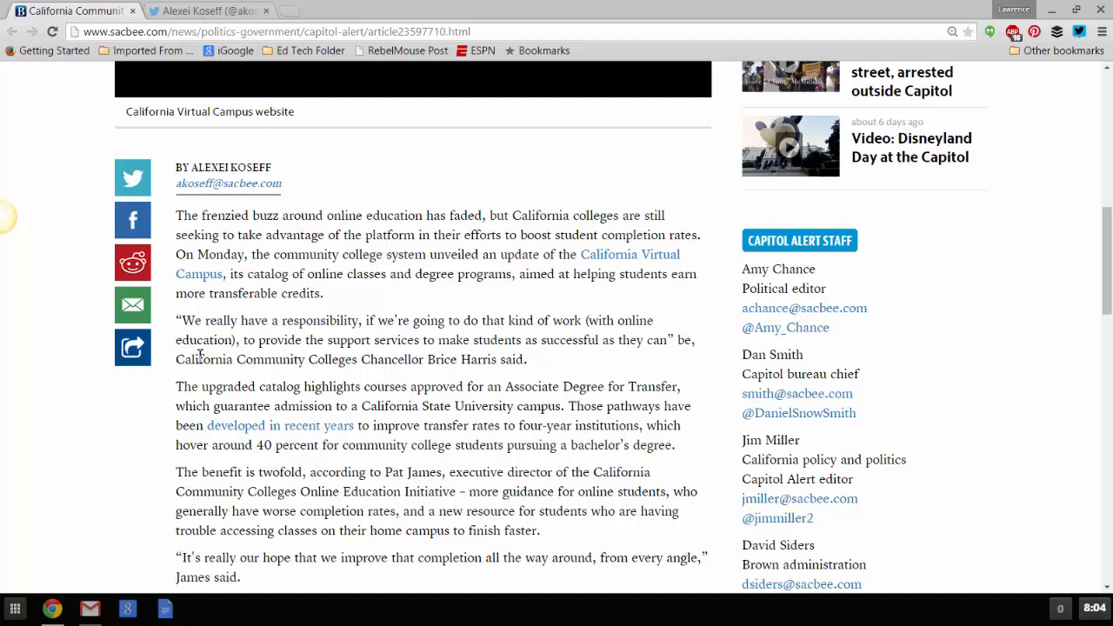
{"action": "scroll", "coordinate": [389, 330], "scroll_direction": "down", "scroll_amount": 2}
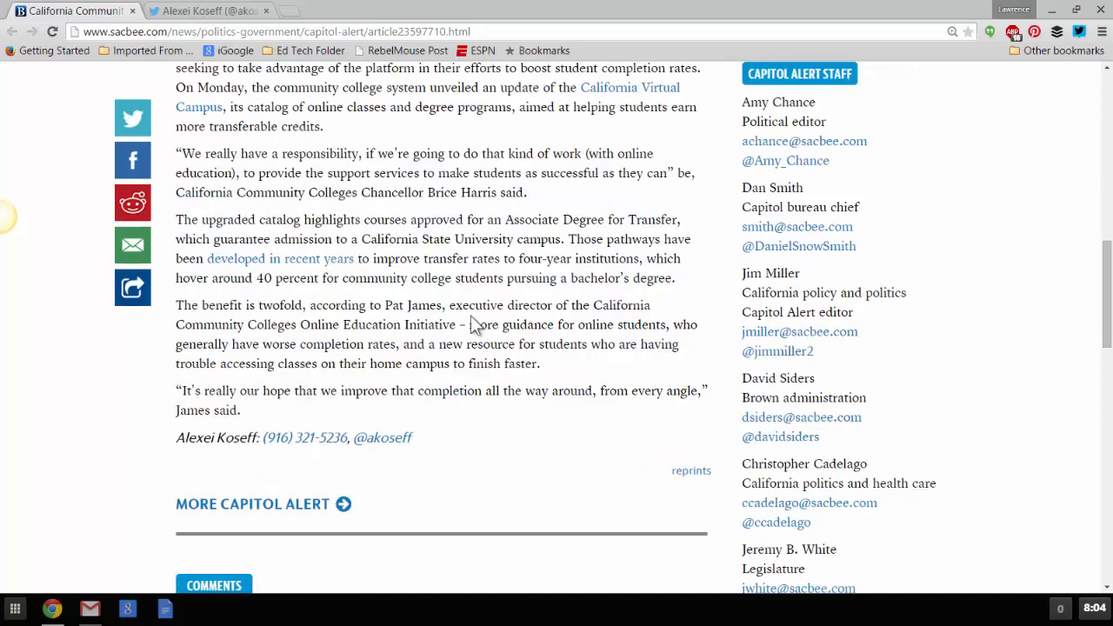
{"action": "scroll", "coordinate": [572, 302], "scroll_direction": "up", "scroll_amount": 1}
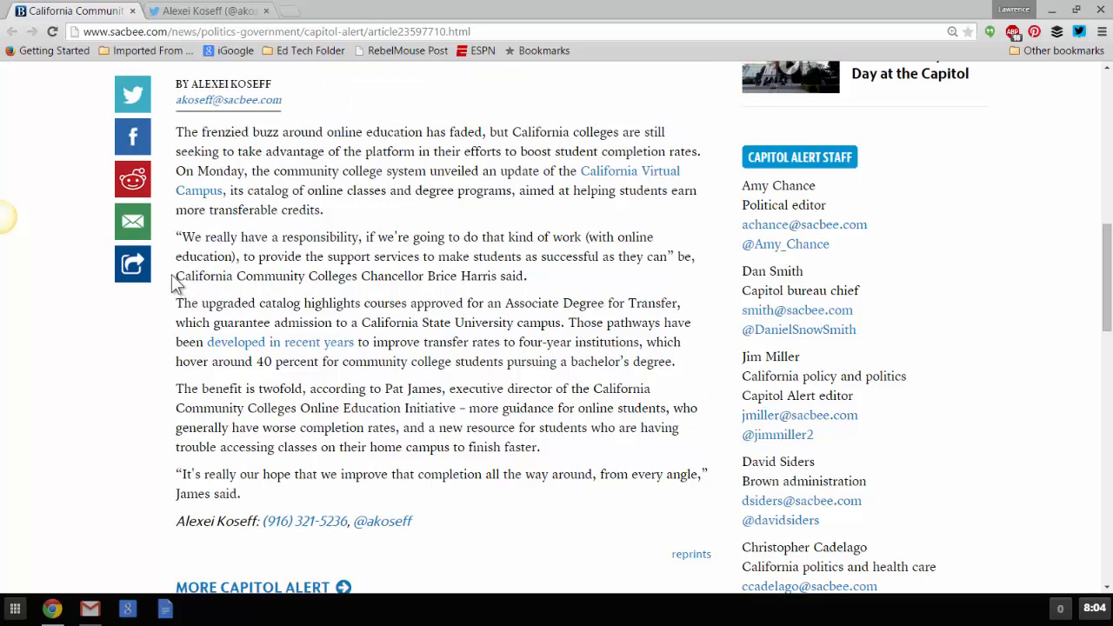
Step: Search Google for the California Community Colleges Chancellor's title and name as quoted in the article's second paragraph
{"action": "left_click_drag", "start_coordinate": [176, 275], "coordinate": [500, 283]}
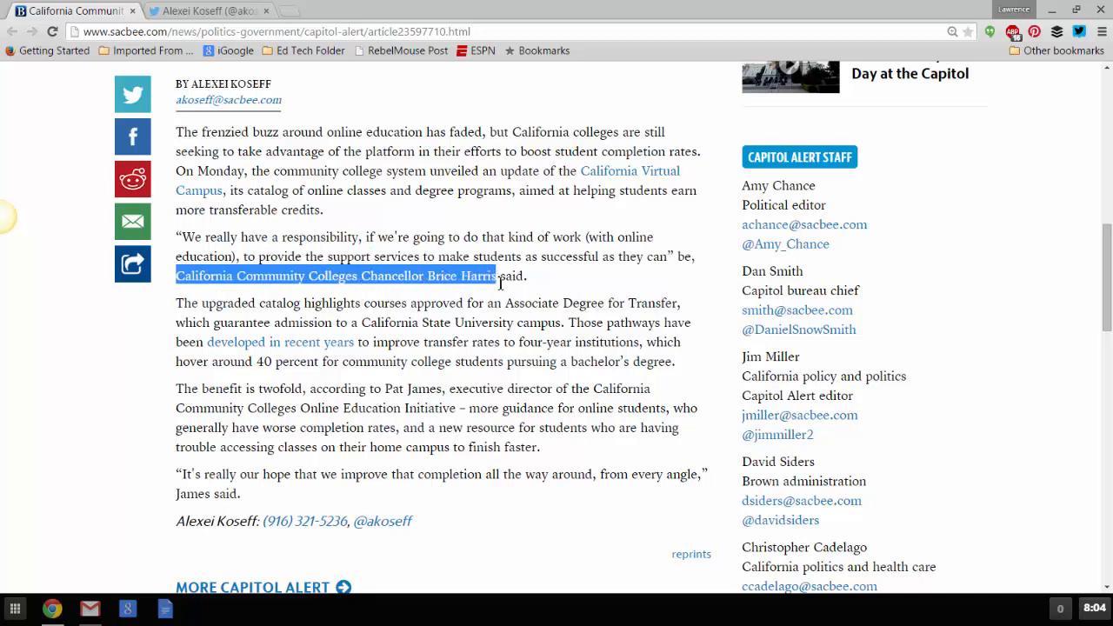
{"action": "right_click", "coordinate": [415, 276]}
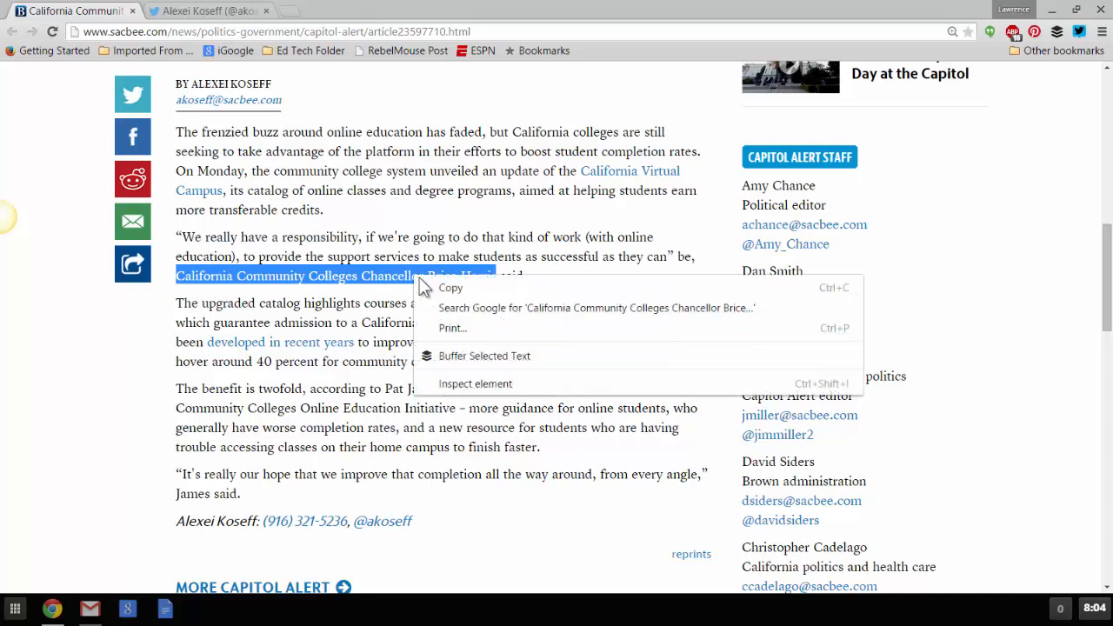
{"action": "left_click", "coordinate": [460, 308]}
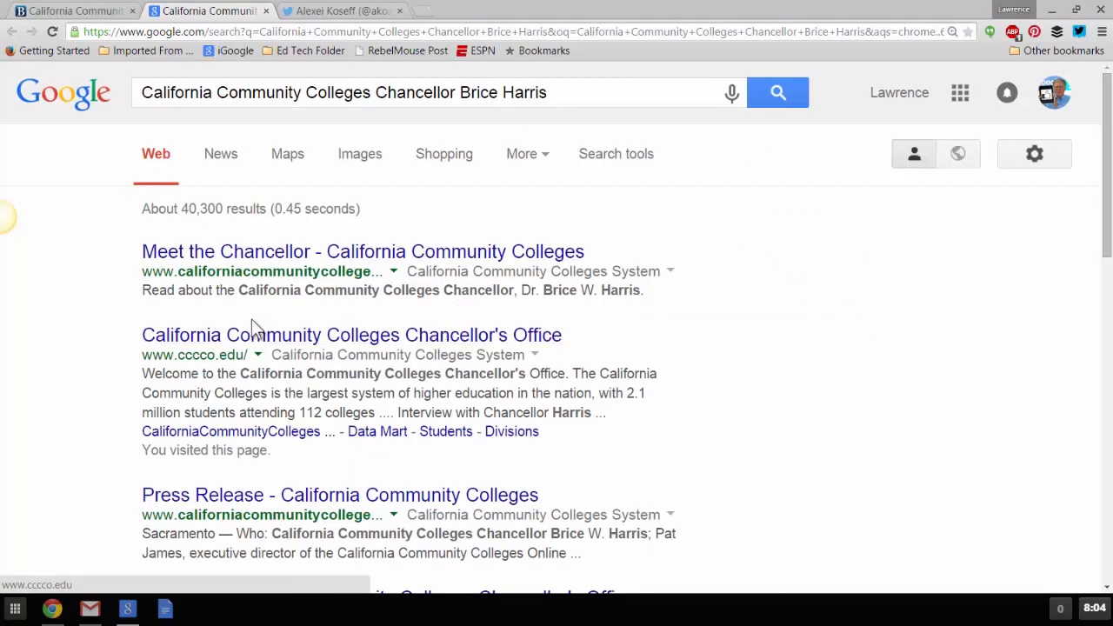
Step: Add "twitter" to the search query, run it again, and open the chancellor's Twitter profile from the results
{"action": "left_click", "coordinate": [580, 95]}
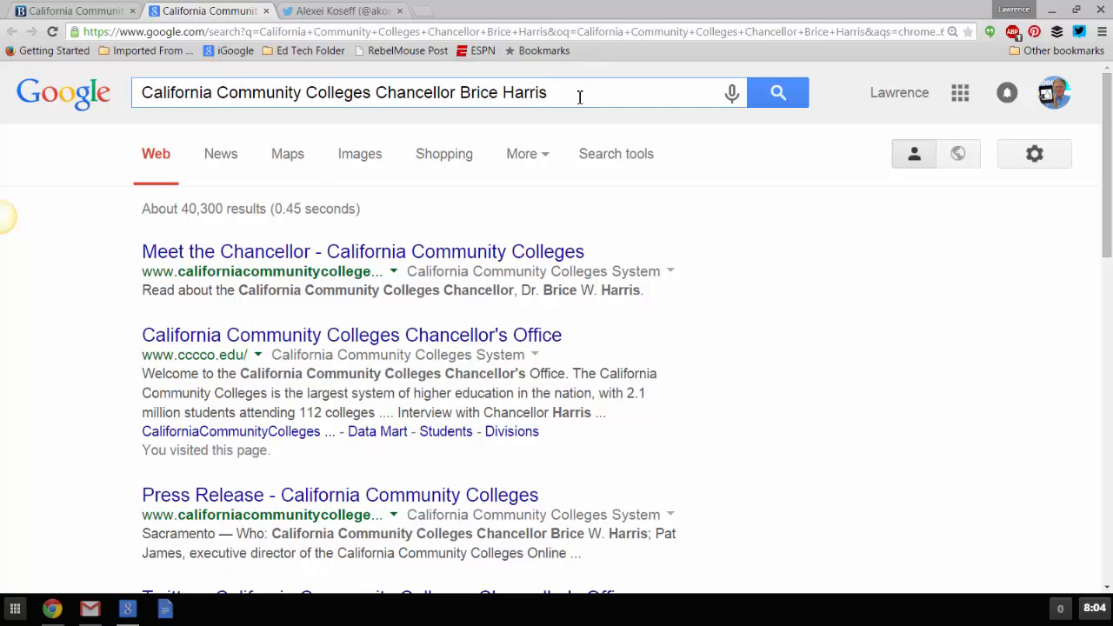
{"action": "type", "text": "twitter"}
{"action": "key", "text": "Return"}
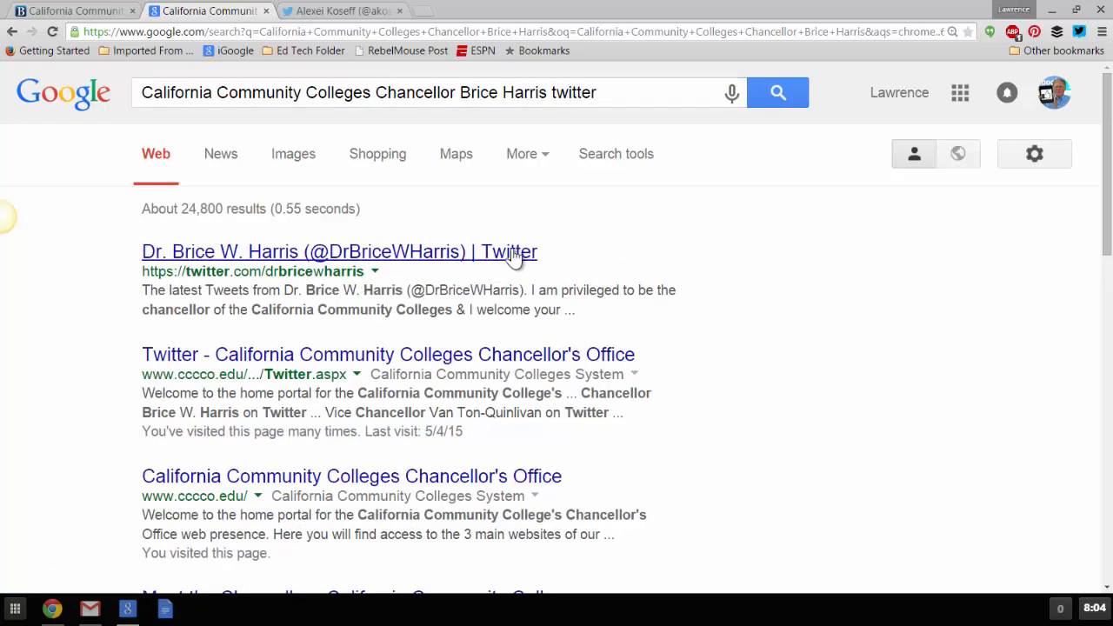
{"action": "left_click", "coordinate": [430, 257]}
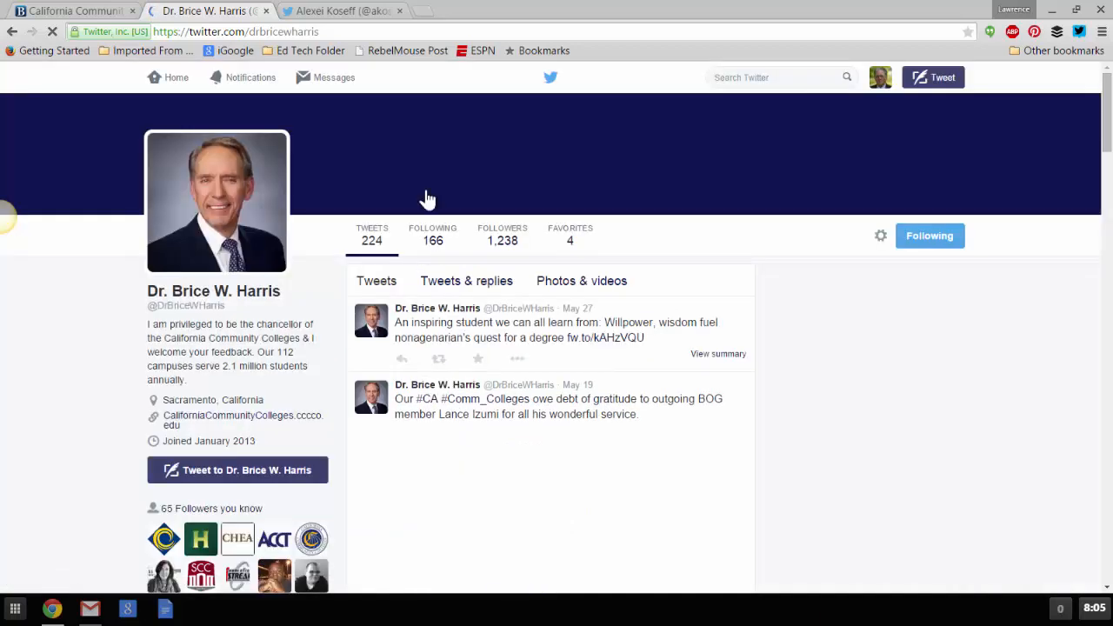
Step: Return to the Sacramento Bee article, start a Buffer post for the whole page, and enlarge the page's display
{"action": "key", "text": "ctrl+shift+Tab"}
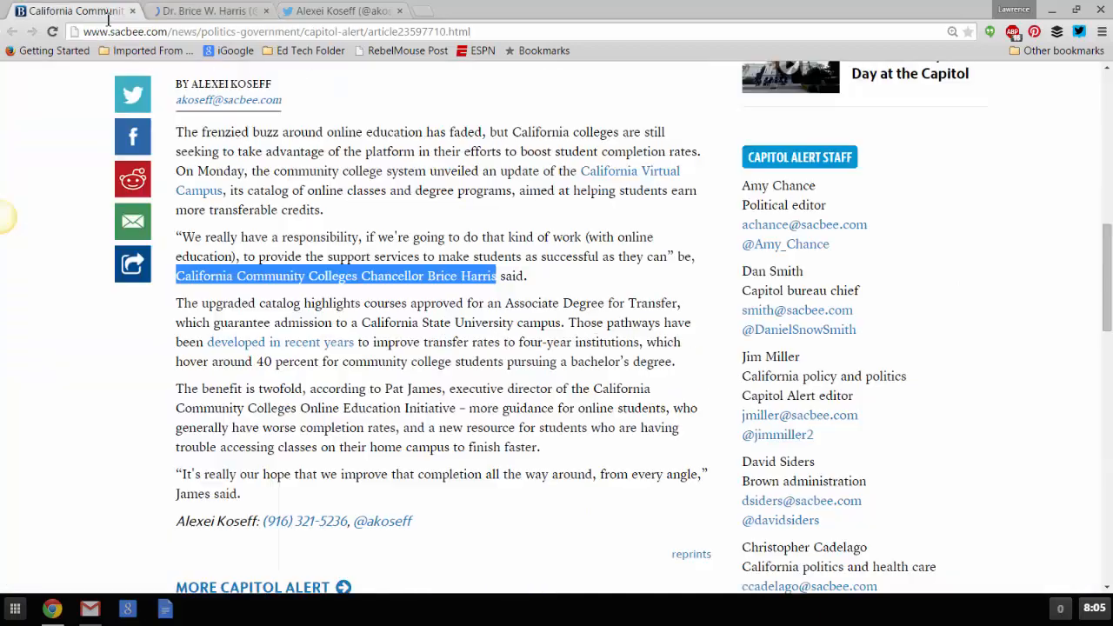
{"action": "left_click", "coordinate": [342, 359]}
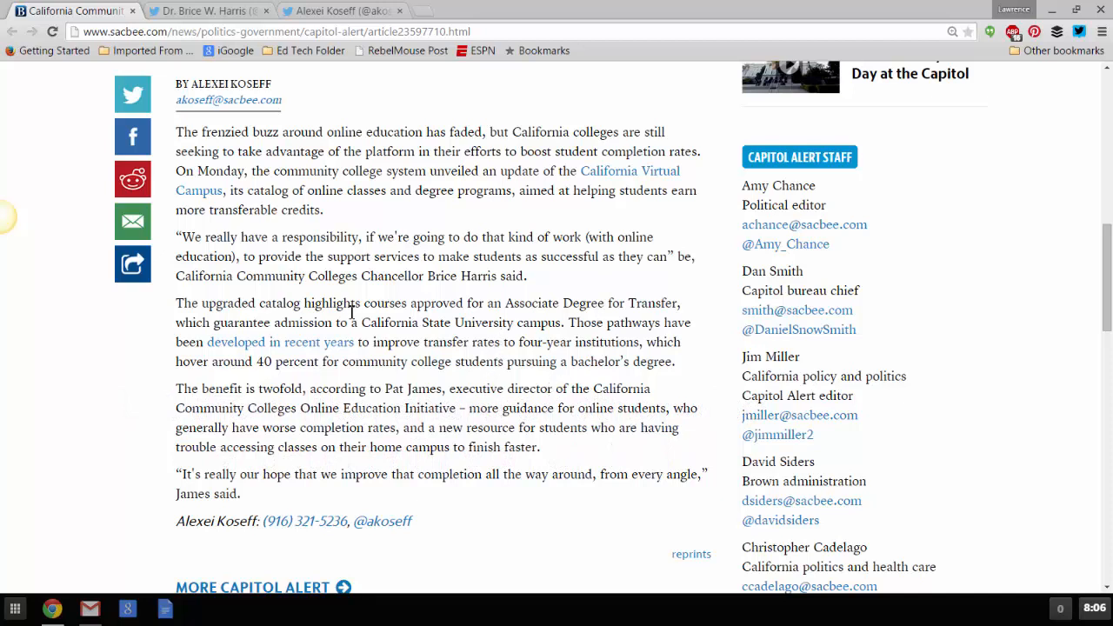
{"action": "scroll", "coordinate": [352, 304], "scroll_direction": "down", "scroll_amount": 1}
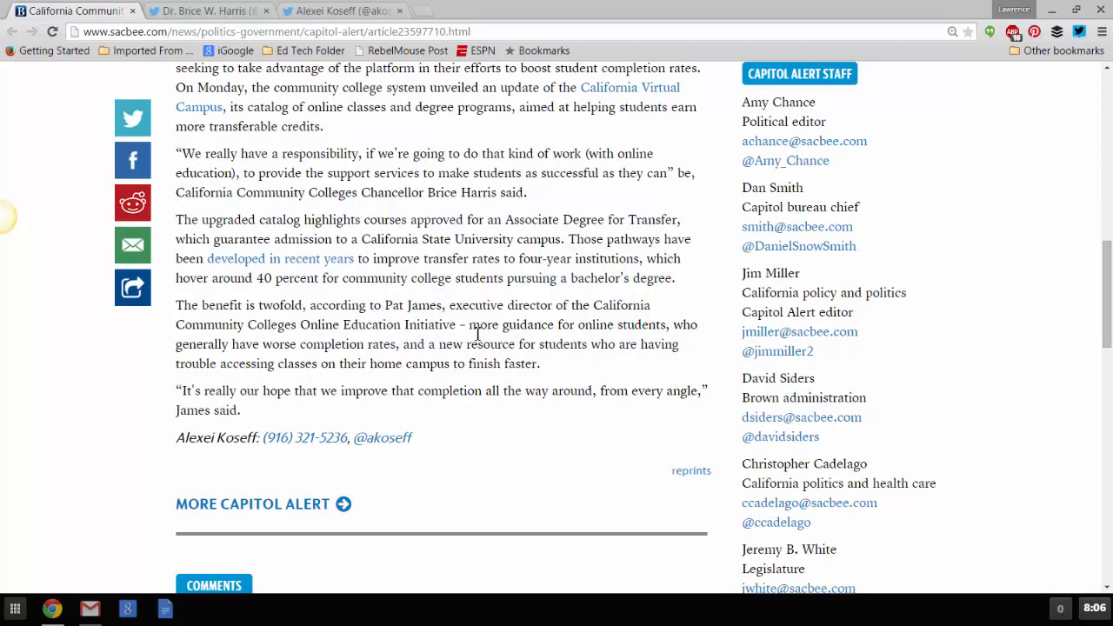
{"action": "scroll", "coordinate": [498, 304], "scroll_direction": "up", "scroll_amount": 1}
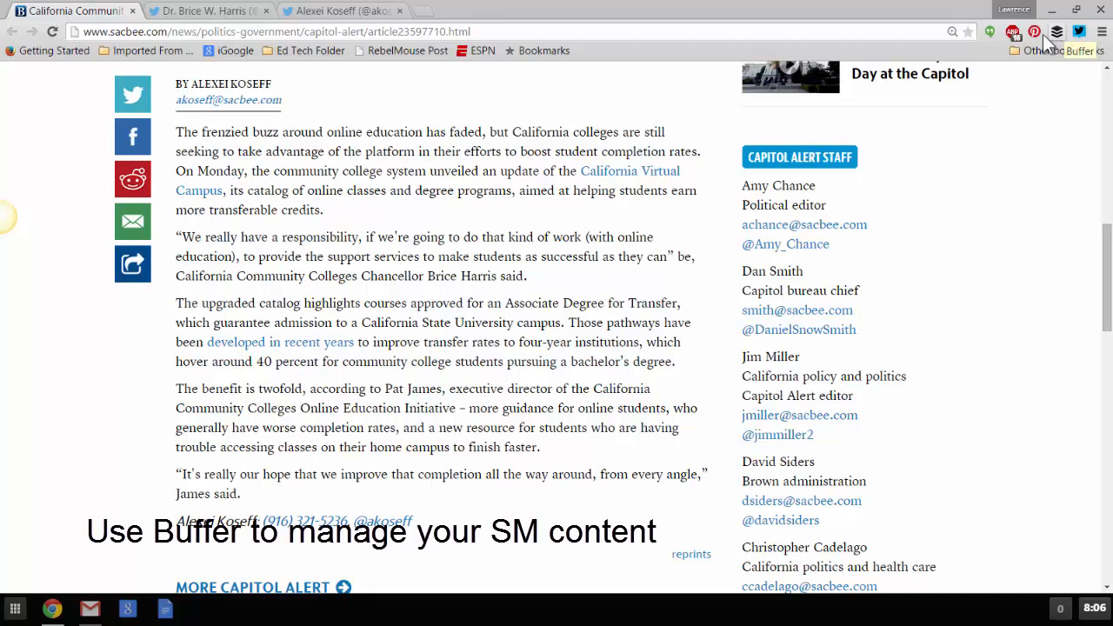
{"action": "right_click", "coordinate": [283, 244]}
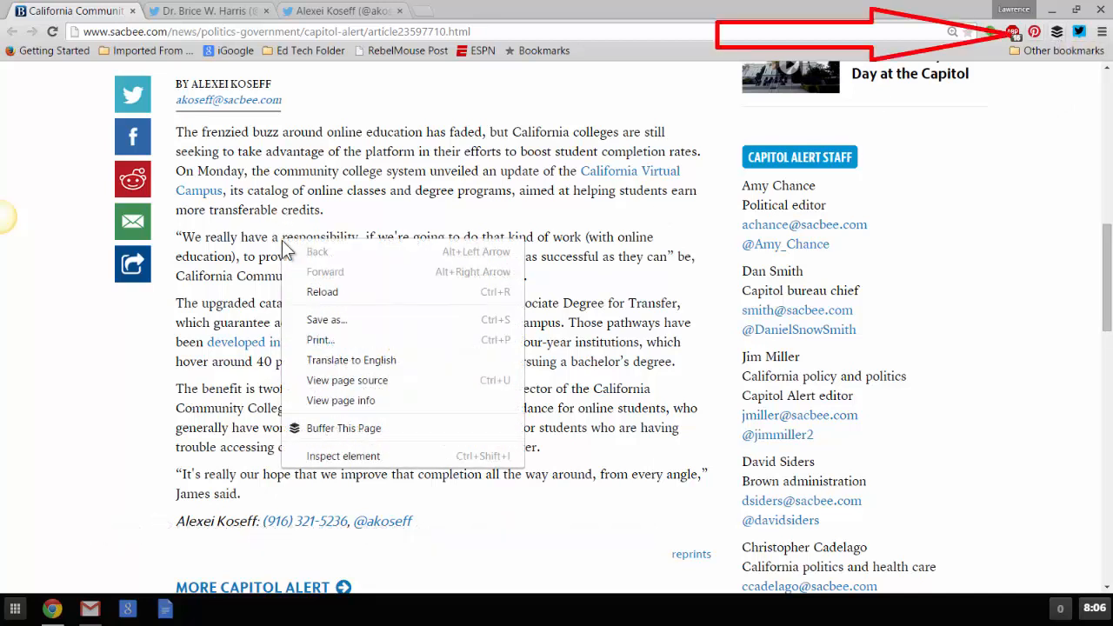
{"action": "left_click", "coordinate": [418, 427]}
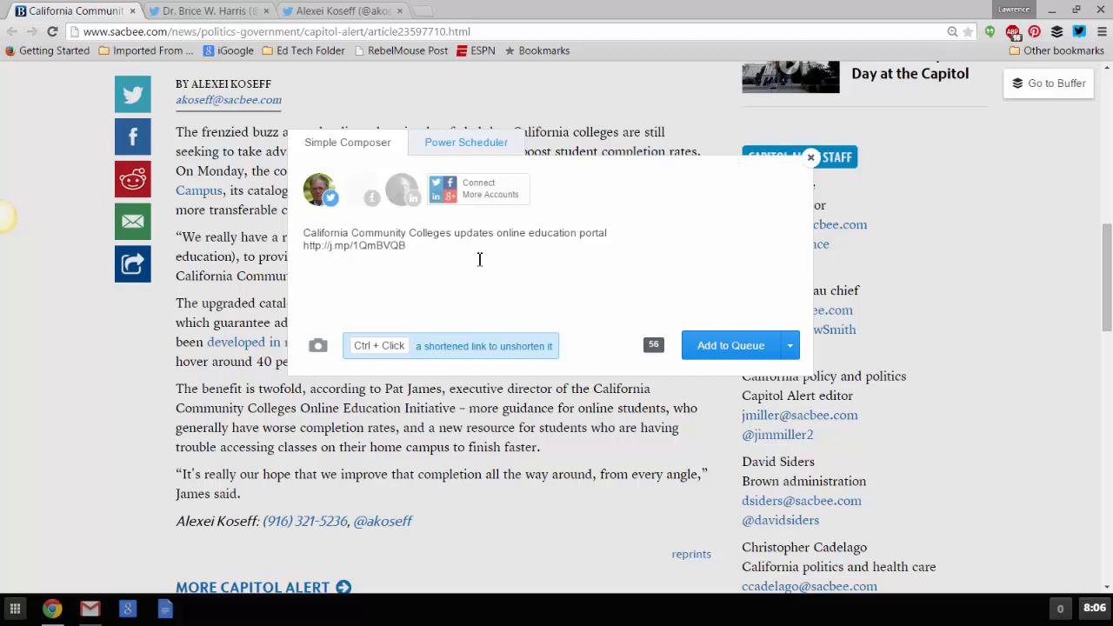
{"action": "key", "text": "ctrl+plus"}
{"action": "key", "text": "ctrl+plus"}
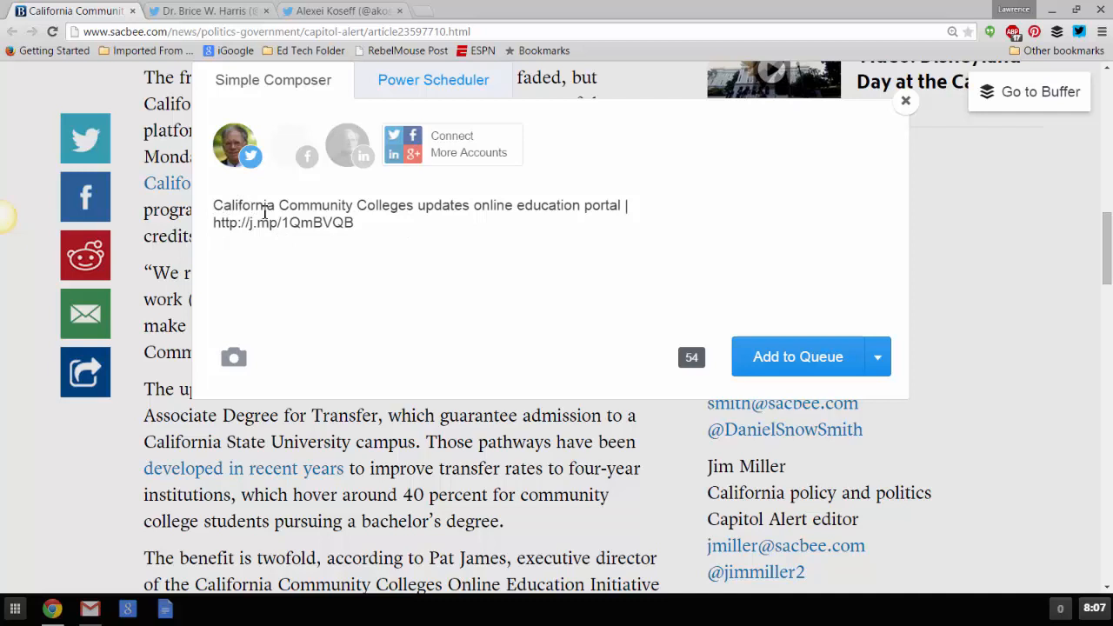
Step: Shorten "California" to "CA" at the start of the Buffer post text
{"action": "type", "text": "A"}
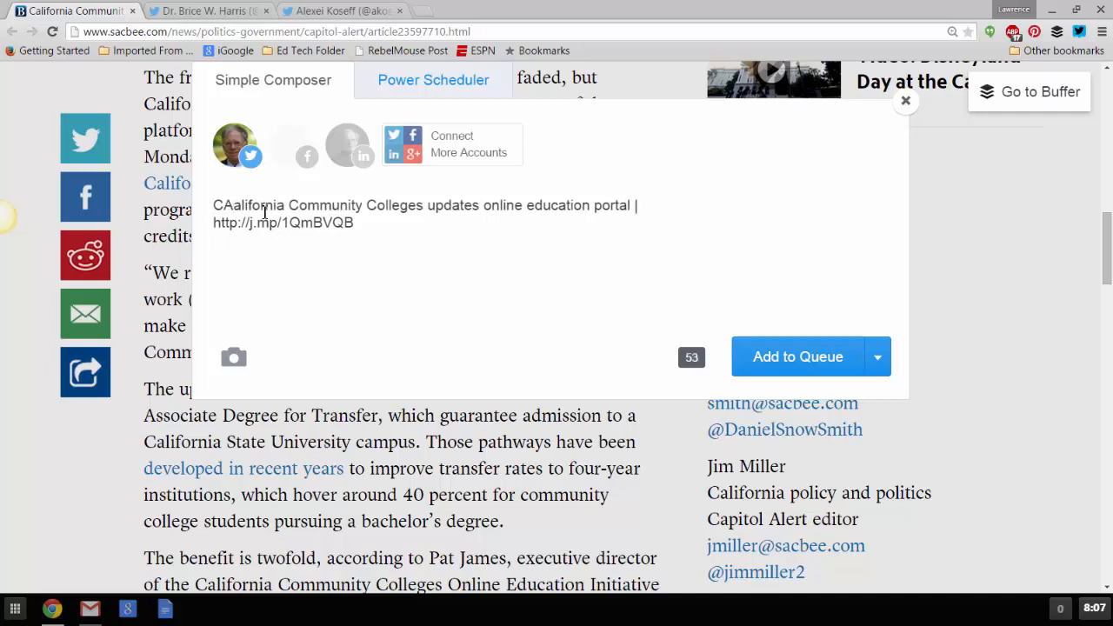
{"action": "key", "text": "Delete"}
{"action": "key", "text": "Delete"}
{"action": "key", "text": "Delete"}
{"action": "key", "text": "Delete"}
{"action": "key", "text": "Delete"}
{"action": "key", "text": "Delete"}
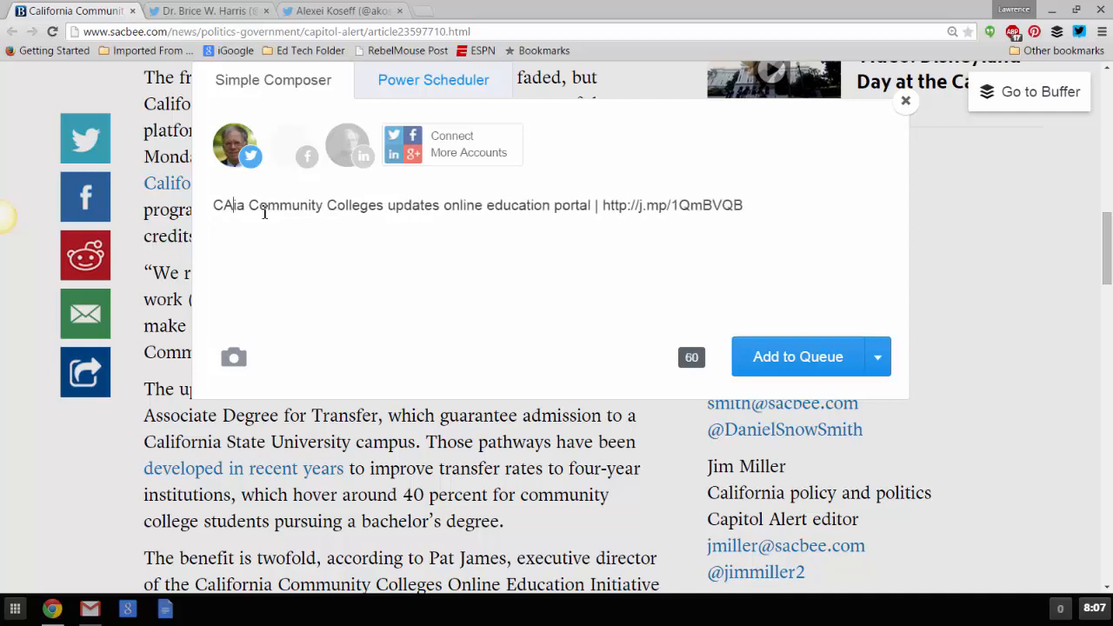
{"action": "key", "text": "Delete"}
{"action": "key", "text": "Delete"}
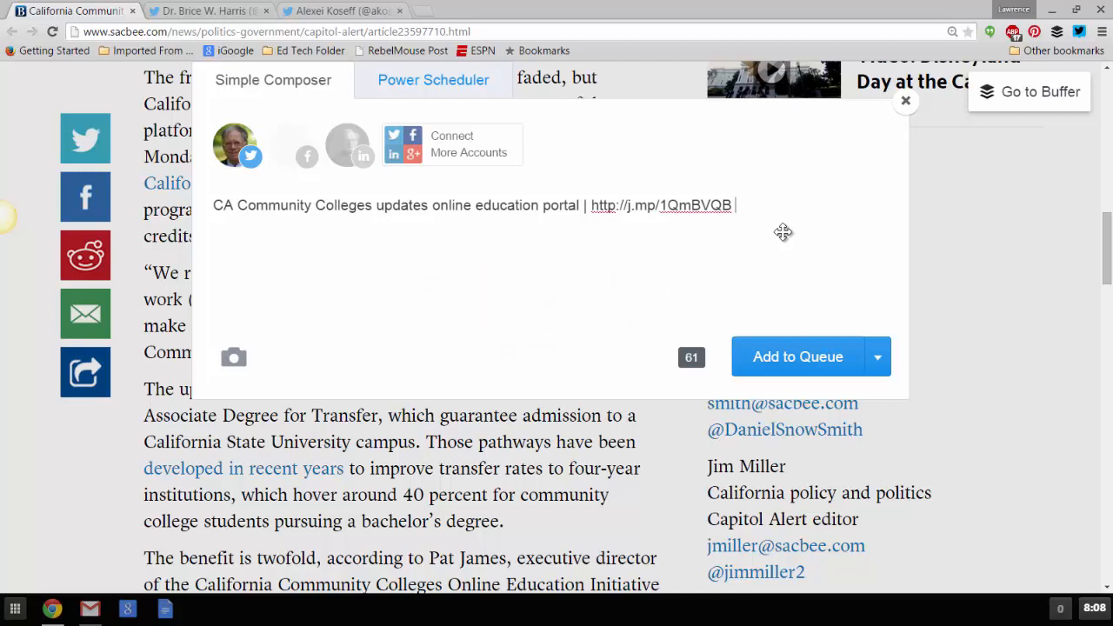
Step: Add #communitycollege after the link, turn "online education" into #onlineeducation, and append #edtech to the post
{"action": "type", "text": "#communitycollege"}
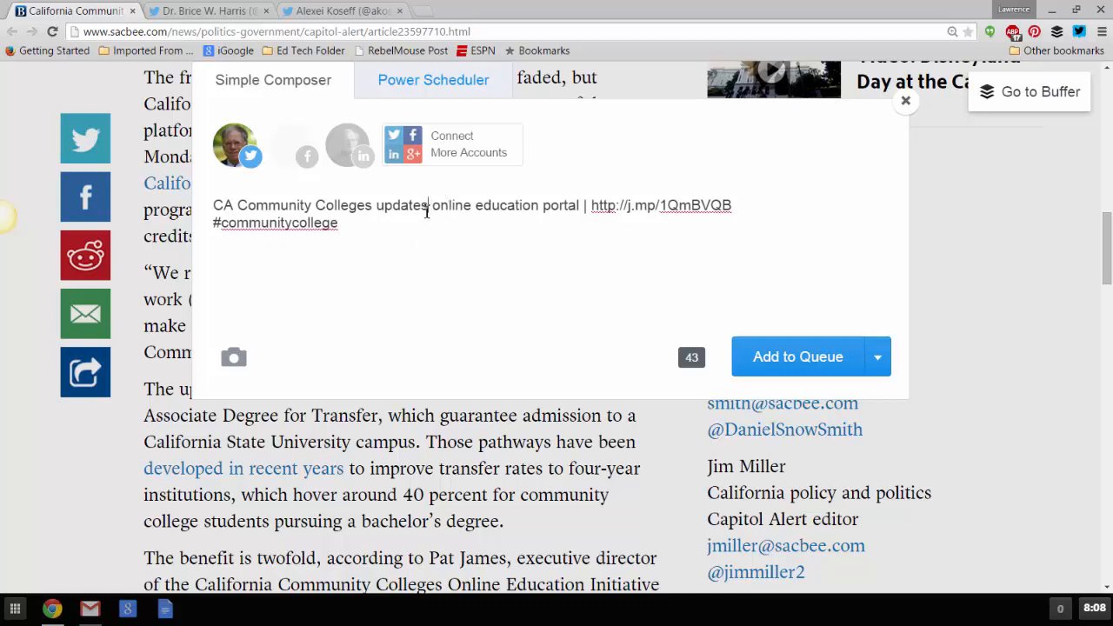
{"action": "left_click", "coordinate": [429, 210]}
{"action": "type", "text": "#"}
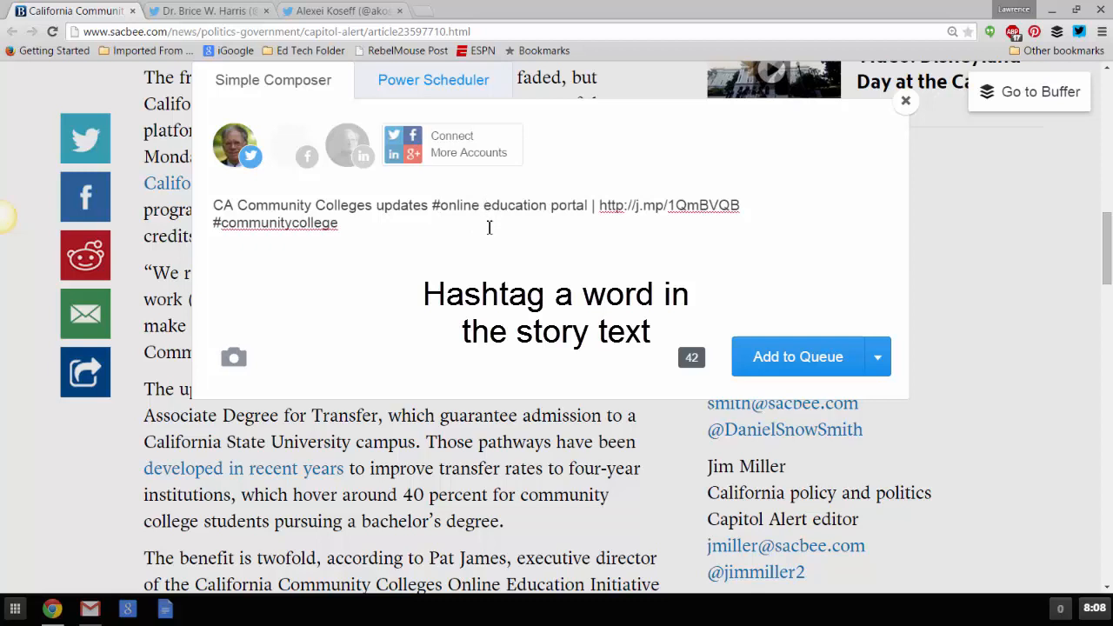
{"action": "key", "text": "BackSpace"}
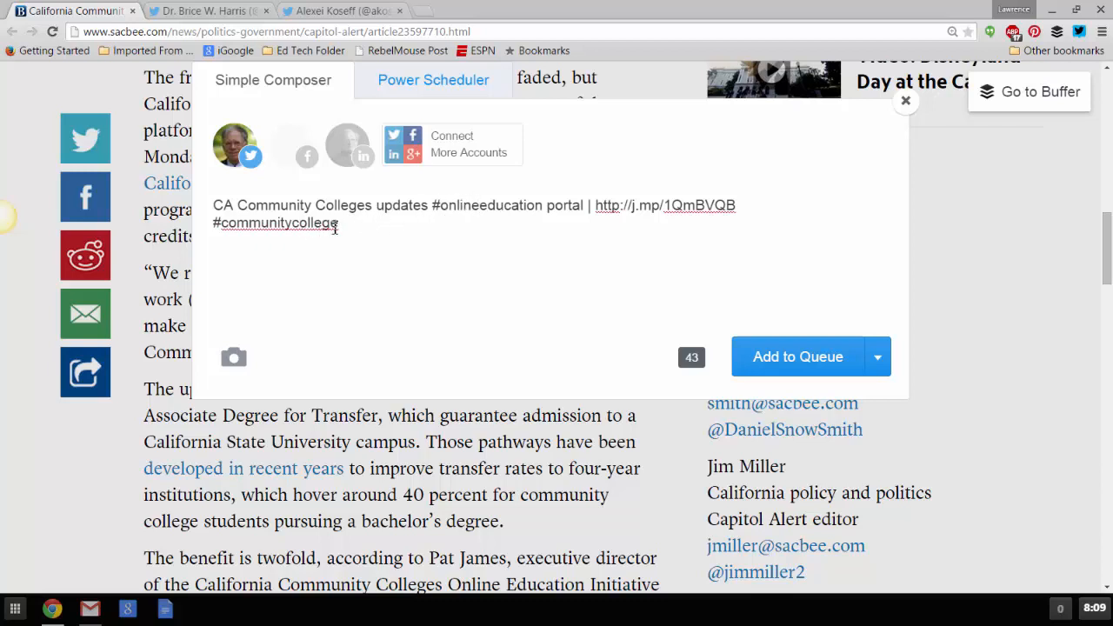
{"action": "left_click", "coordinate": [340, 225]}
{"action": "type", "text": "#edtech"}
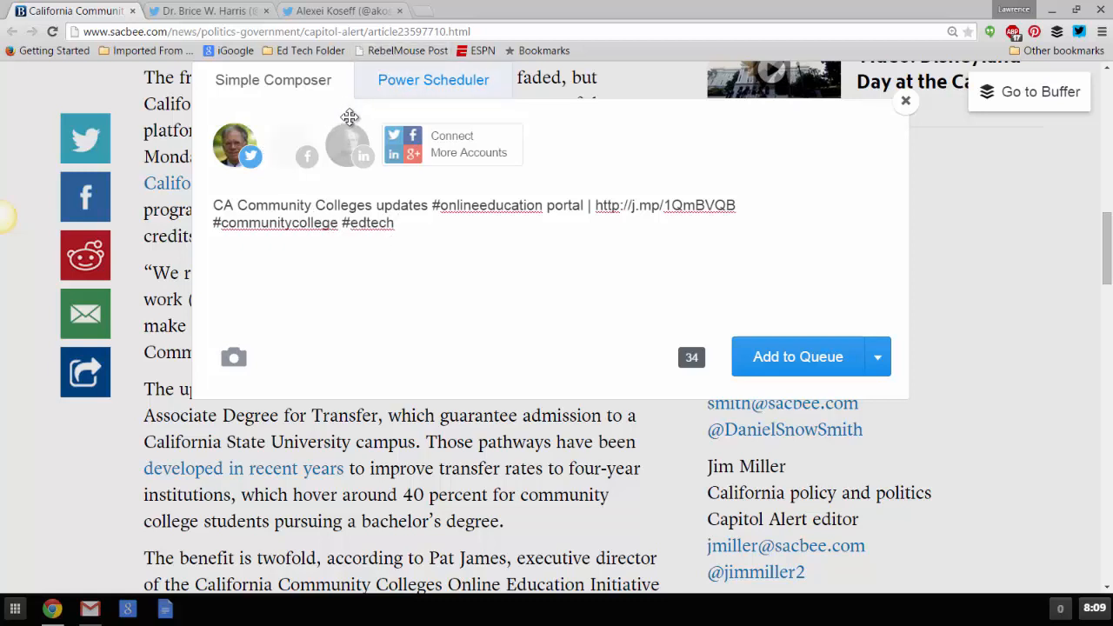
Step: Copy the article reporter's handle from the open Twitter profile and add it after #edtech, separated by a single space
{"action": "scroll", "coordinate": [125, 268], "scroll_direction": "up", "scroll_amount": 1}
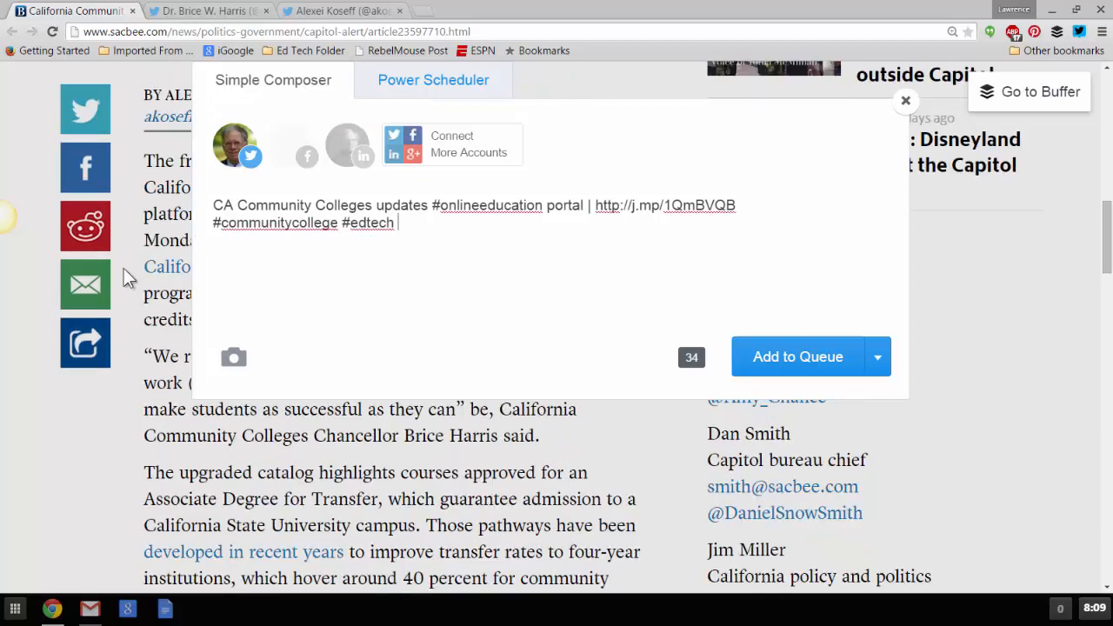
{"action": "left_click", "coordinate": [220, 11]}
{"action": "left_click", "coordinate": [308, 13]}
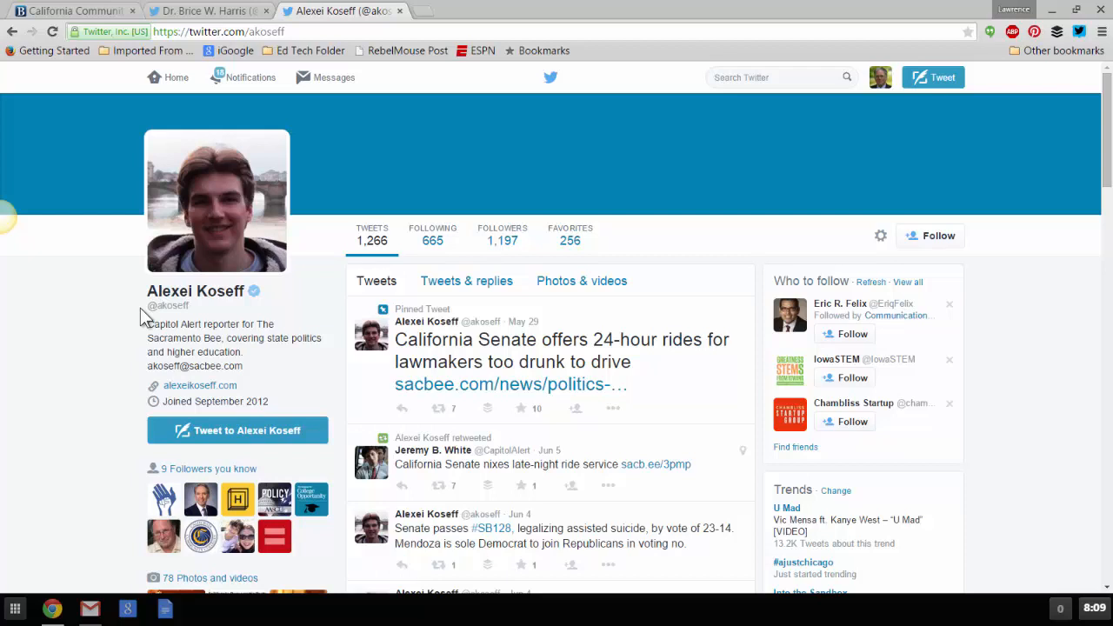
{"action": "left_click_drag", "start_coordinate": [141, 305], "coordinate": [193, 308]}
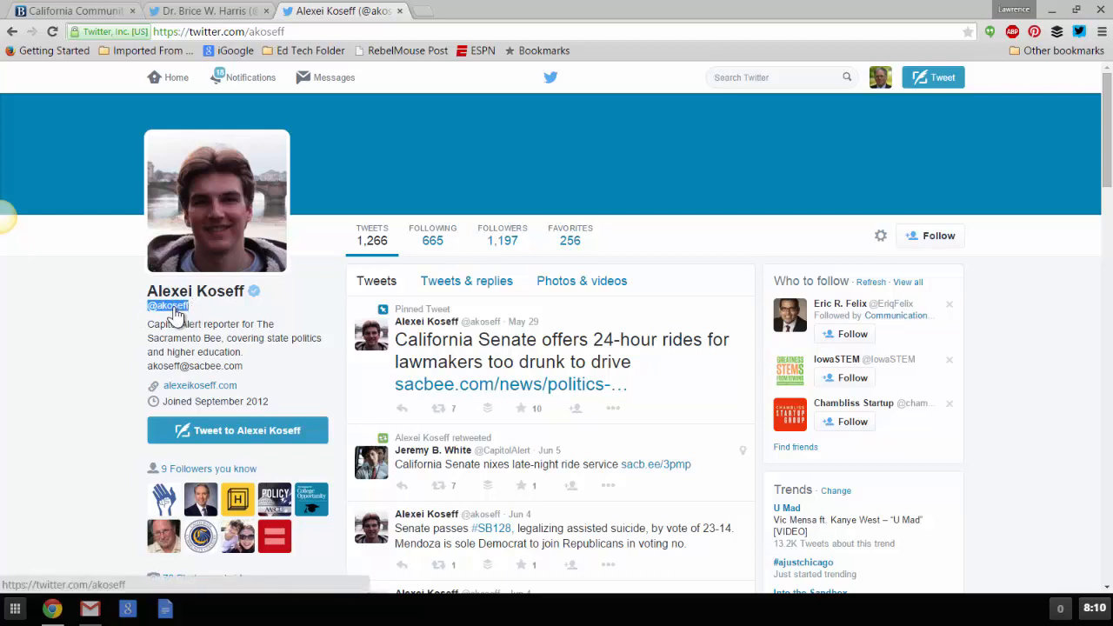
{"action": "right_click", "coordinate": [172, 308]}
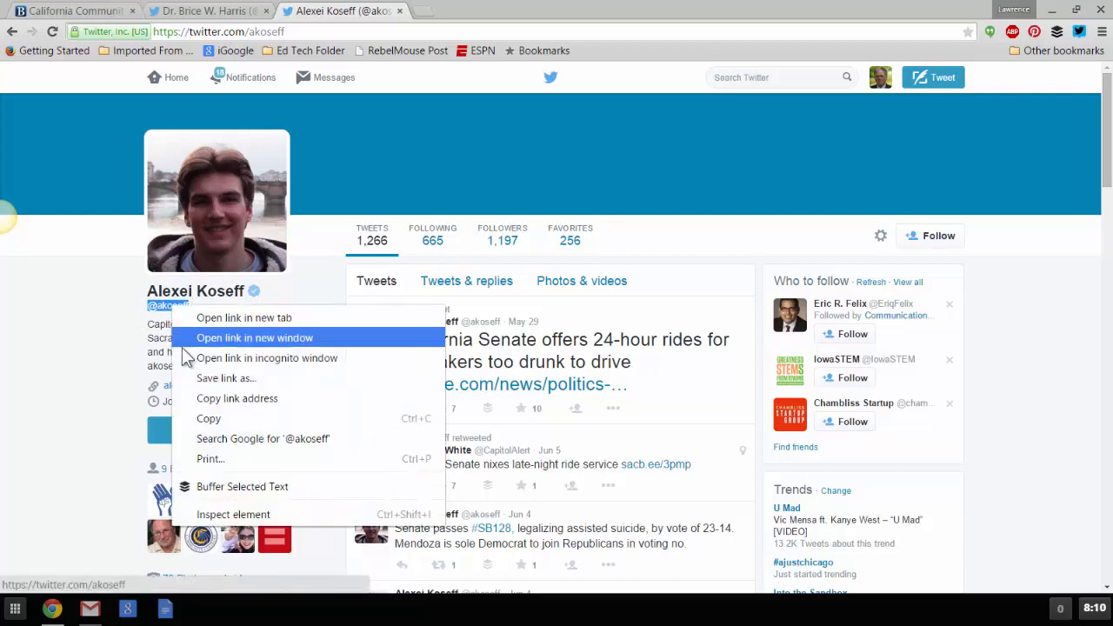
{"action": "left_click", "coordinate": [206, 420]}
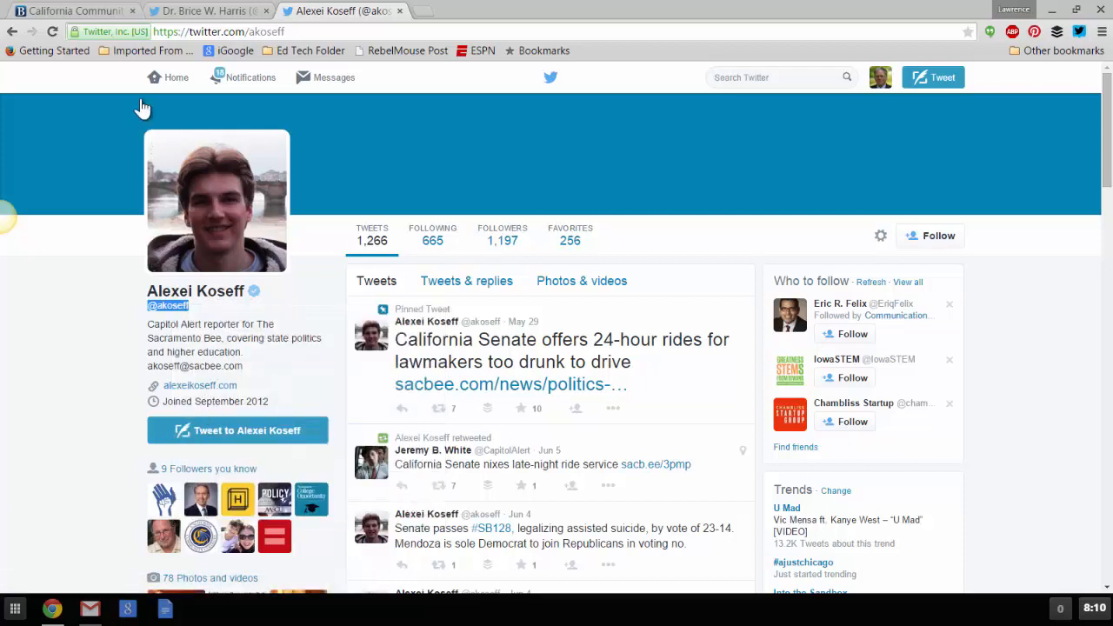
{"action": "left_click", "coordinate": [92, 13]}
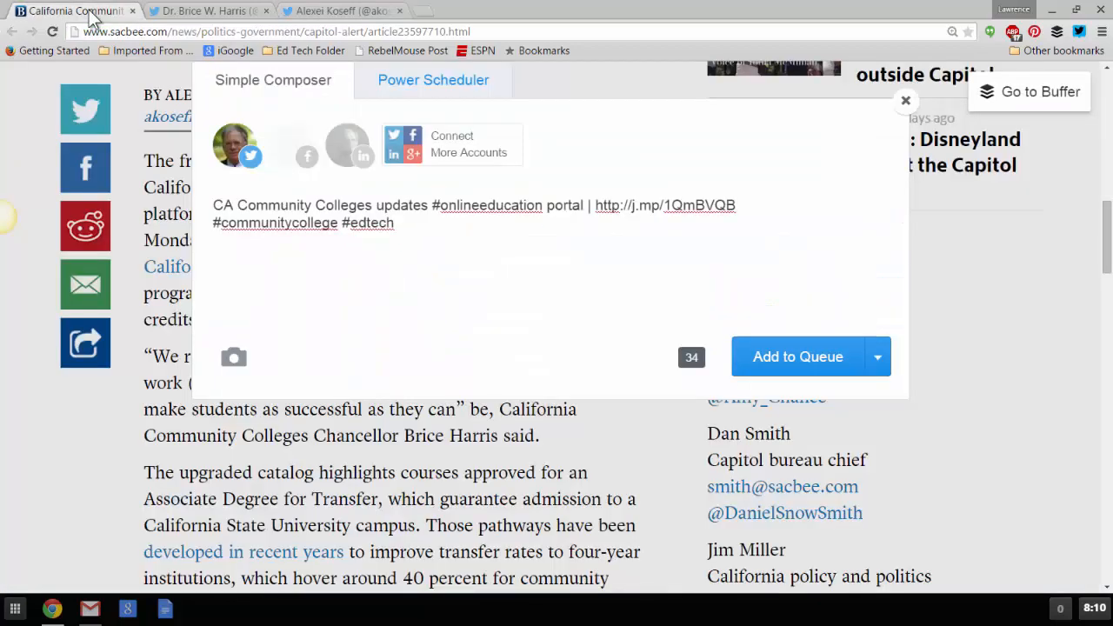
{"action": "right_click", "coordinate": [405, 223]}
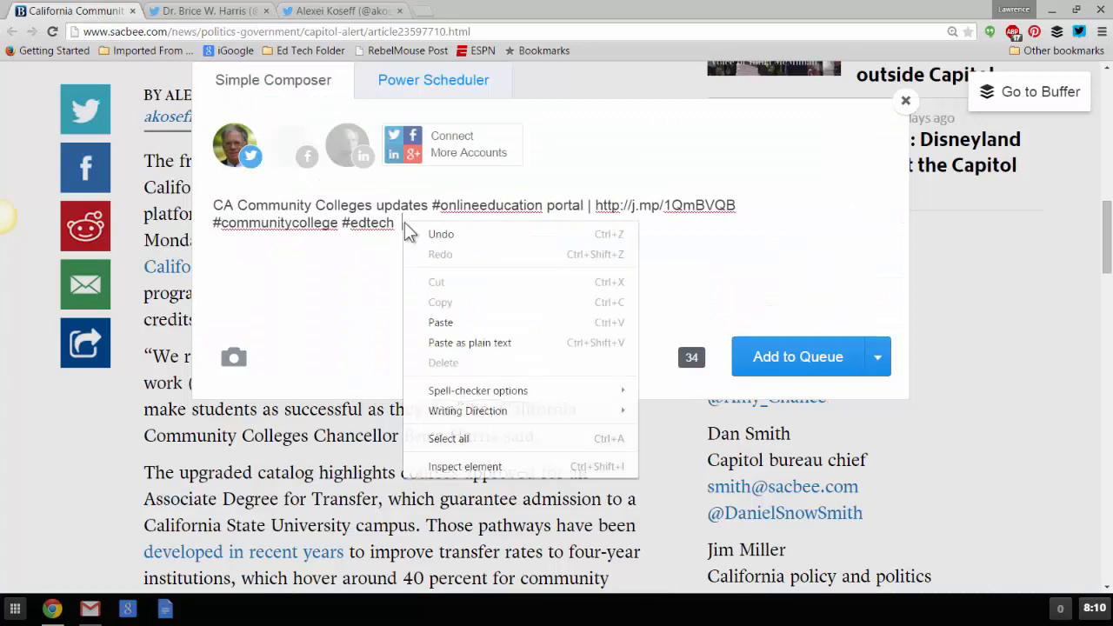
{"action": "left_click", "coordinate": [439, 323]}
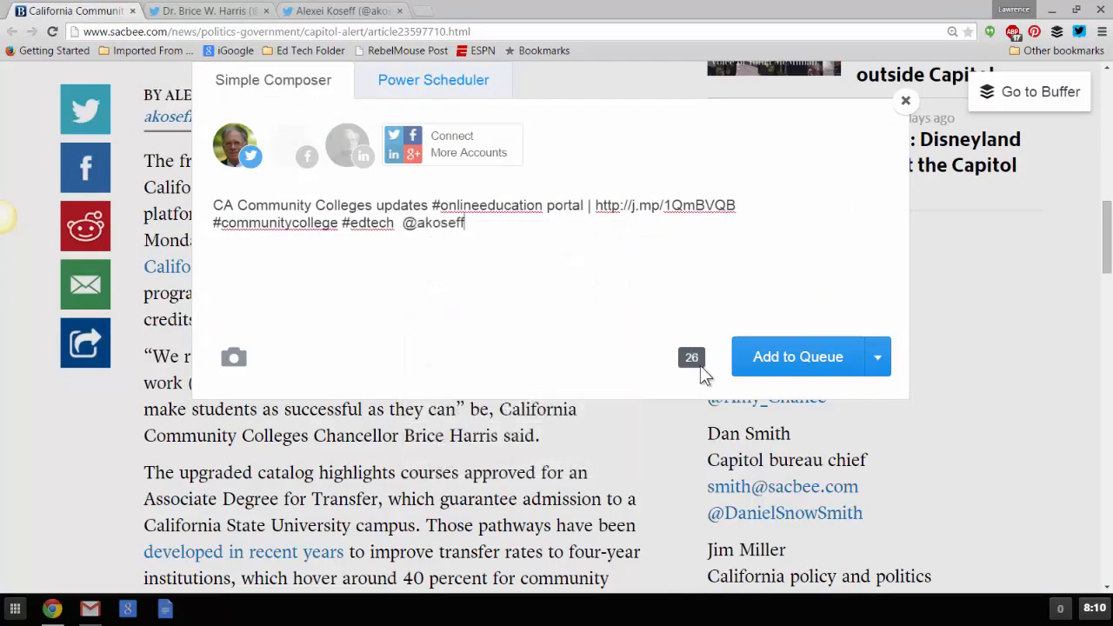
{"action": "left_click", "coordinate": [401, 224]}
{"action": "key", "text": "BackSpace"}
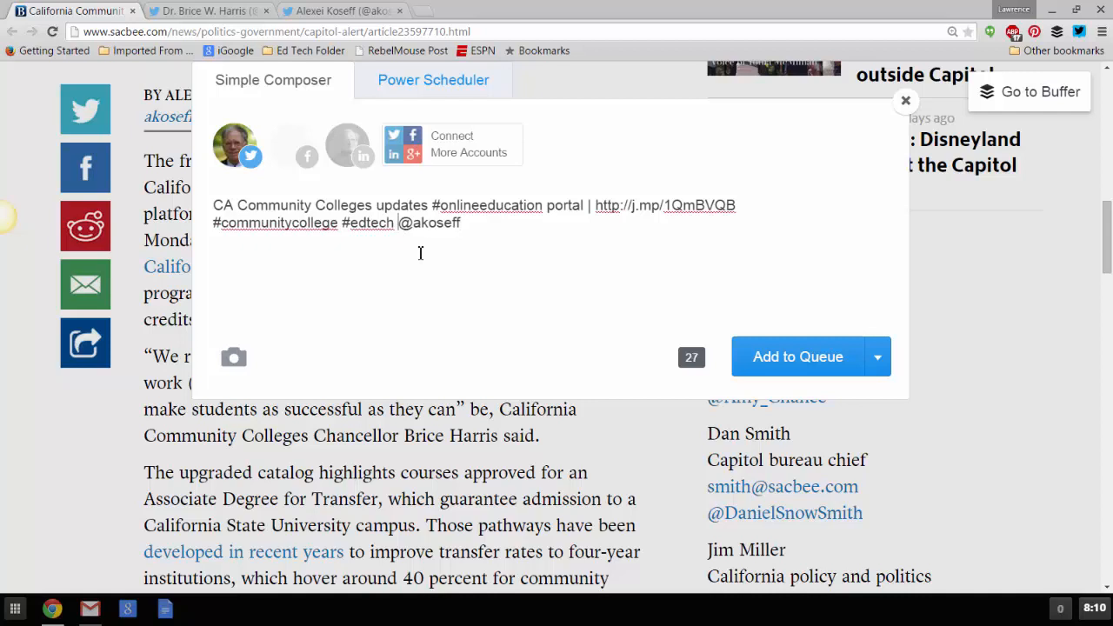
Step: Copy the chancellor's handle from the open Twitter profile and paste it at the end of the Buffer post
{"action": "left_click", "coordinate": [480, 224]}
{"action": "left_click", "coordinate": [244, 13]}
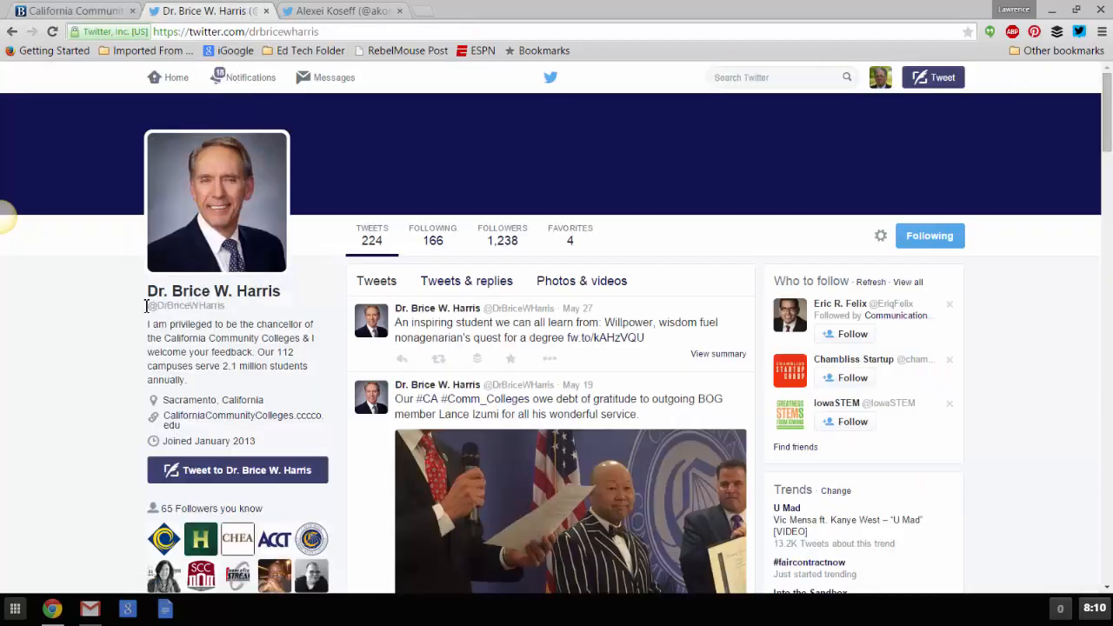
{"action": "triple_click", "coordinate": [228, 307]}
{"action": "right_click", "coordinate": [209, 307]}
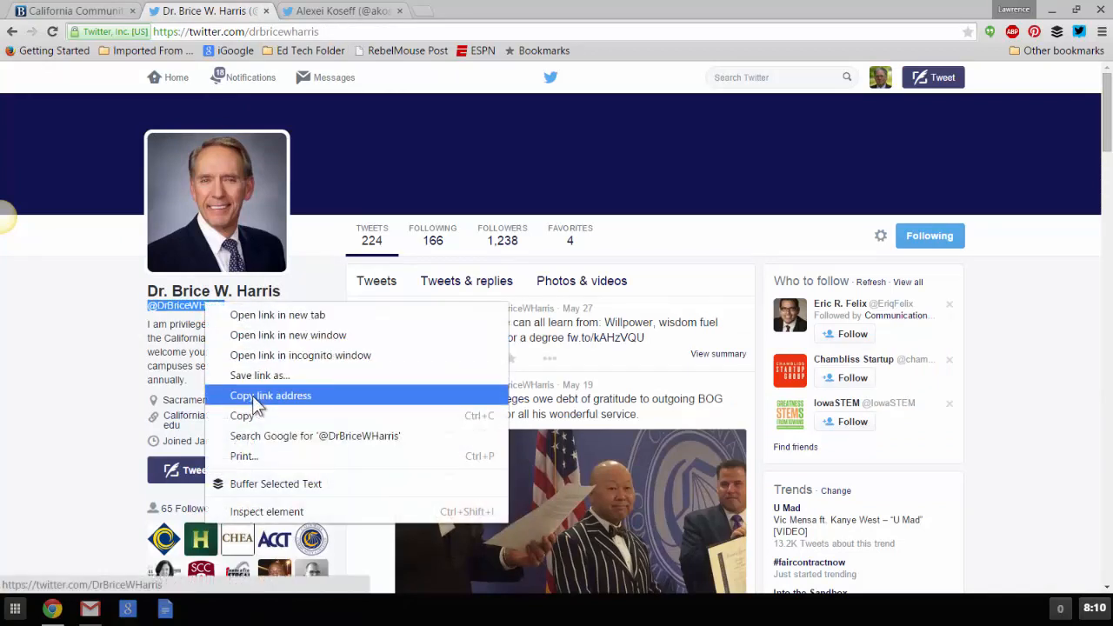
{"action": "left_click", "coordinate": [248, 416]}
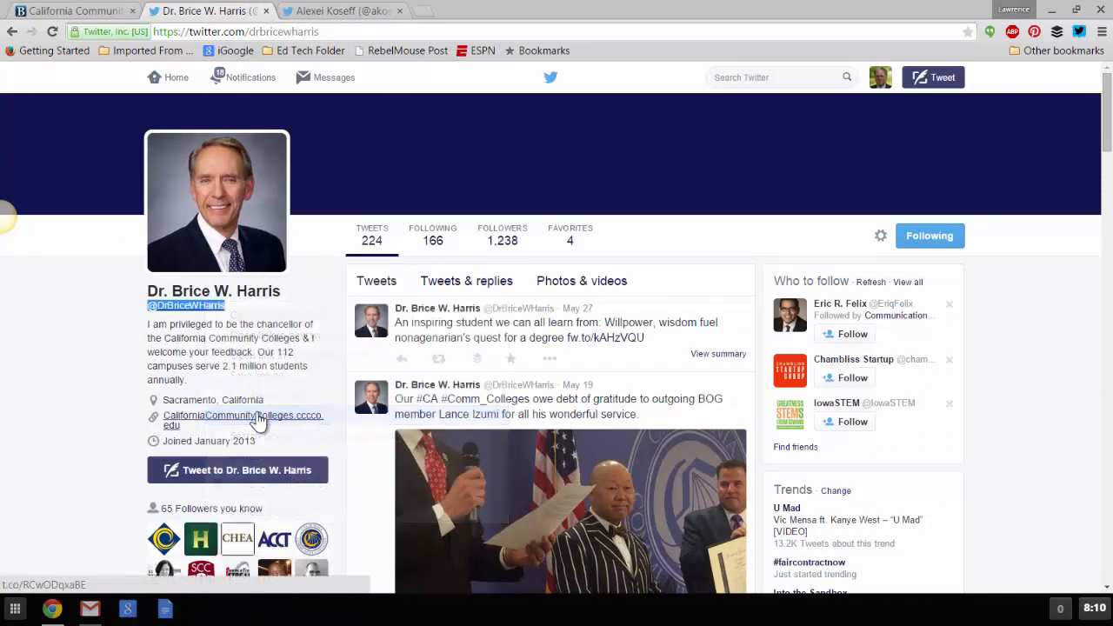
{"action": "left_click", "coordinate": [104, 19]}
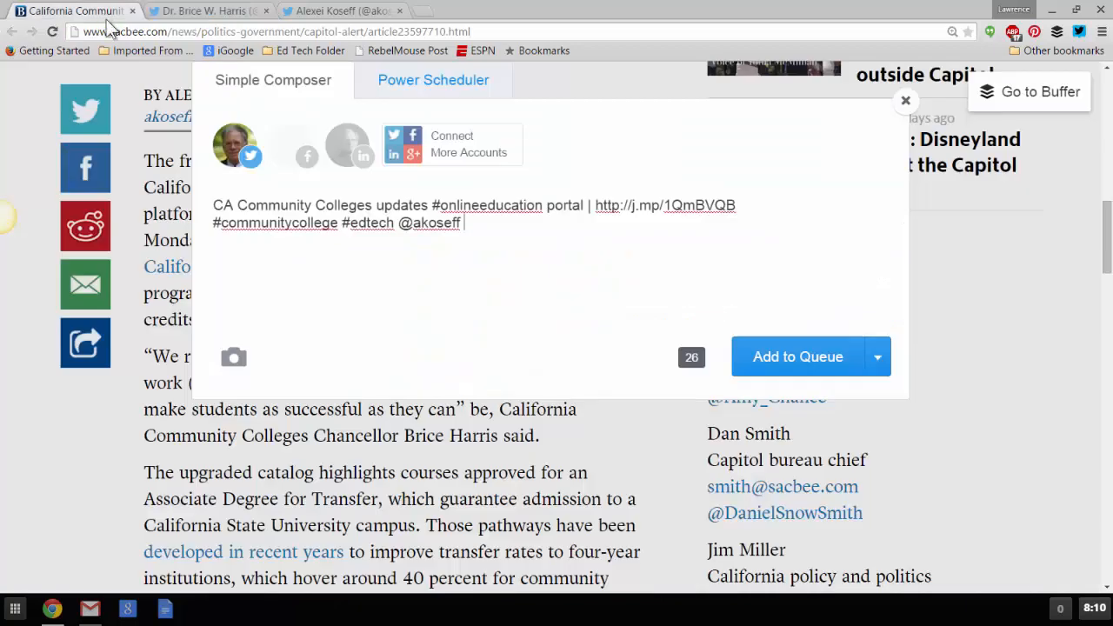
{"action": "right_click", "coordinate": [470, 226]}
{"action": "left_click", "coordinate": [498, 320]}
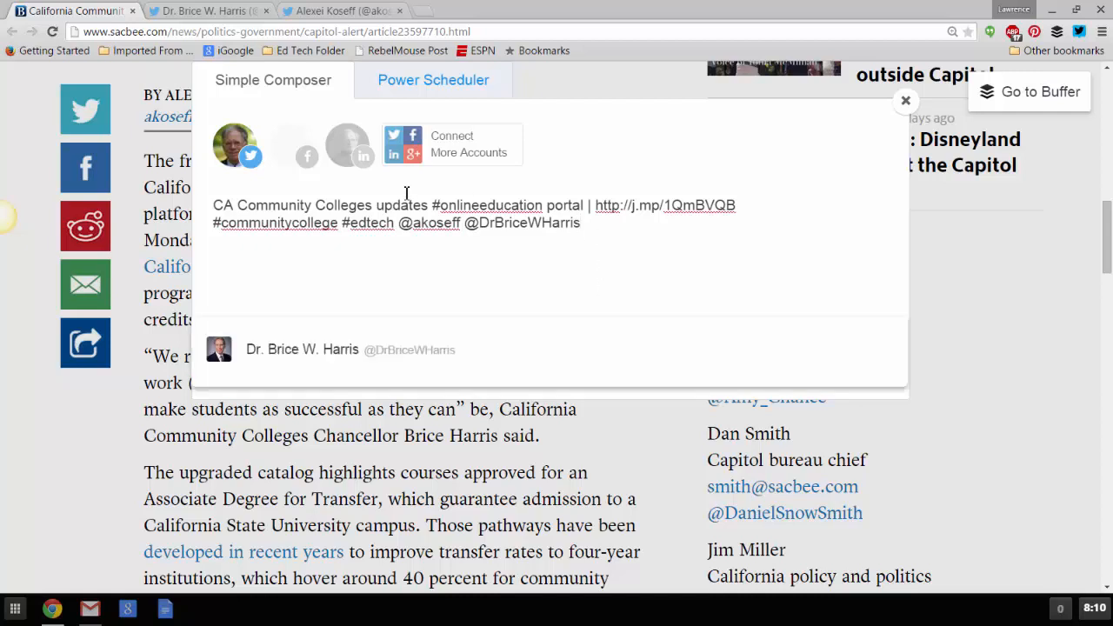
Step: Copy the entire text of the Buffer post, from the headline through the last Twitter handle
{"action": "left_click", "coordinate": [316, 201]}
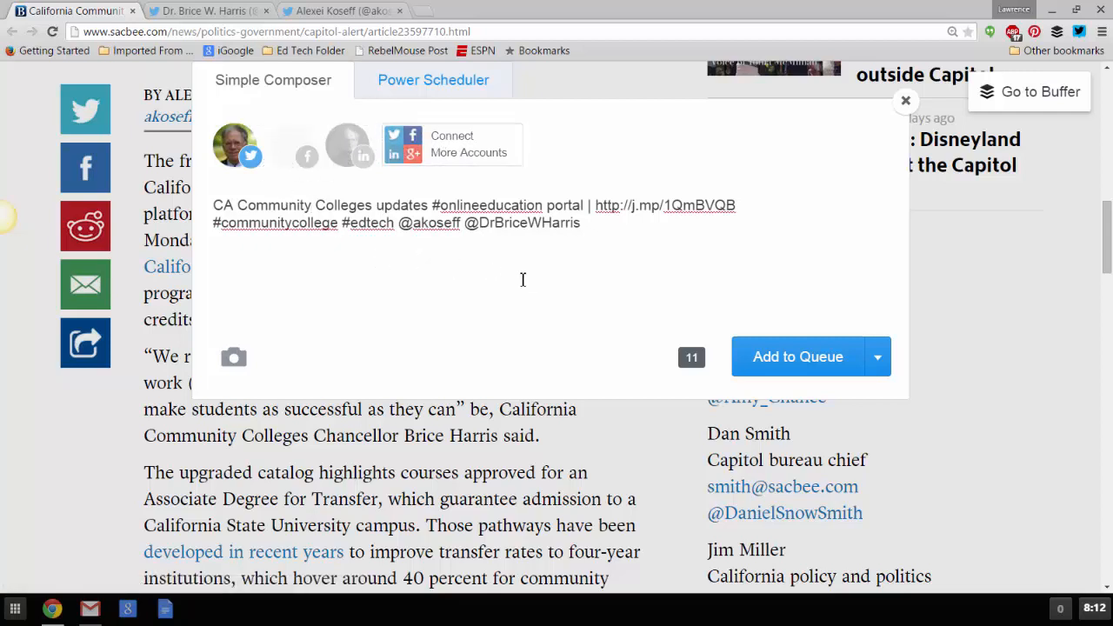
{"action": "left_click", "coordinate": [597, 228]}
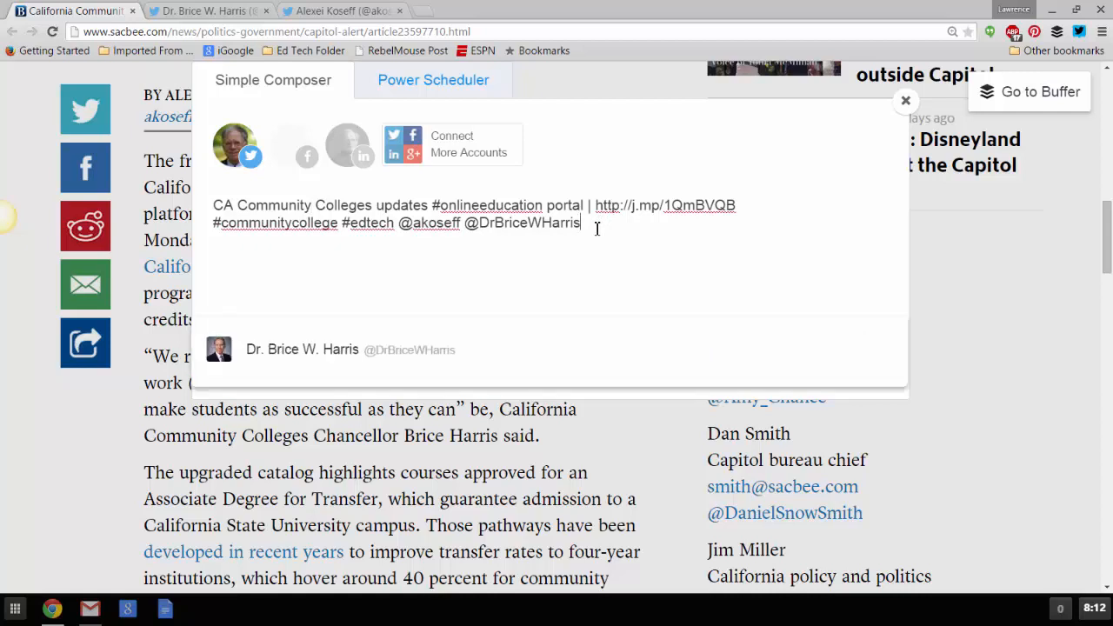
{"action": "double_click", "coordinate": [597, 228]}
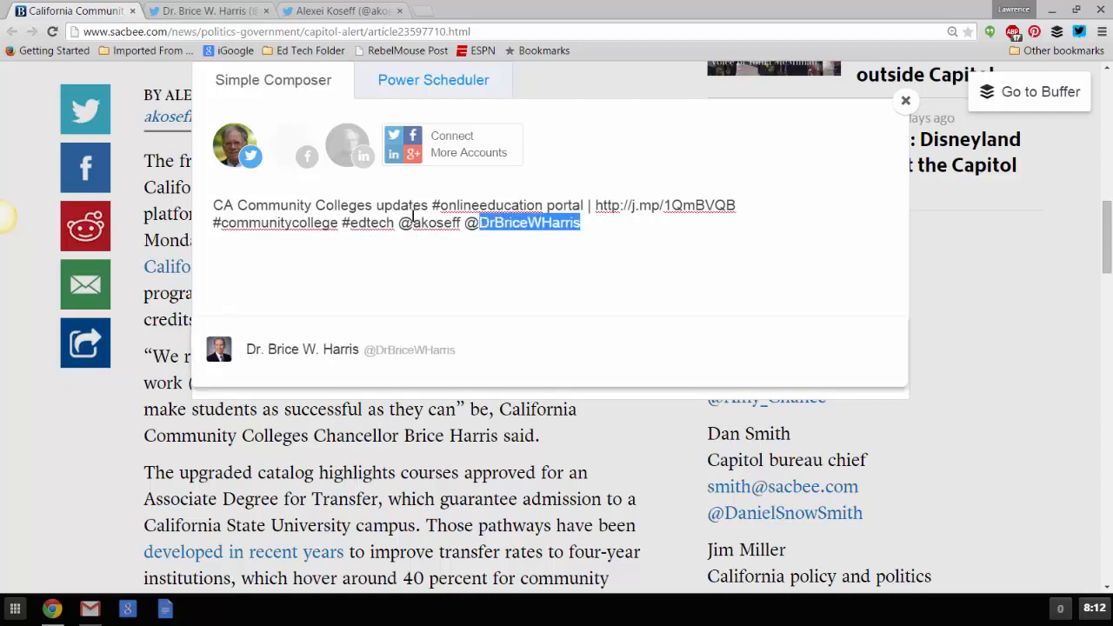
{"action": "left_click", "coordinate": [210, 205]}
{"action": "left_click_drag", "start_coordinate": [211, 204], "coordinate": [636, 236]}
{"action": "right_click", "coordinate": [317, 219]}
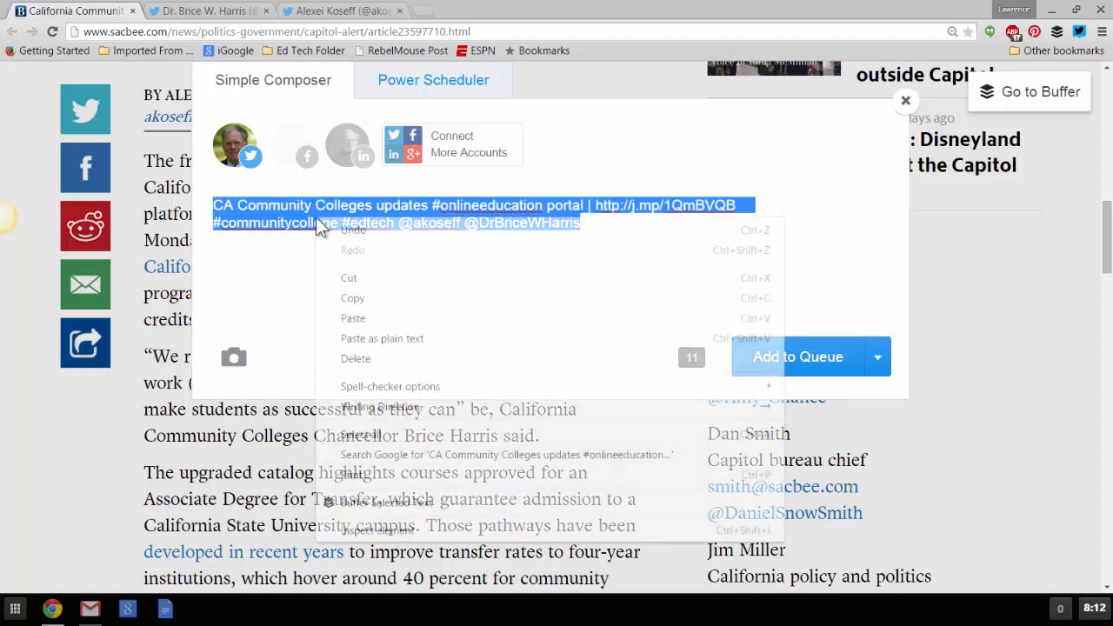
{"action": "left_click", "coordinate": [353, 300]}
{"action": "left_click", "coordinate": [424, 267]}
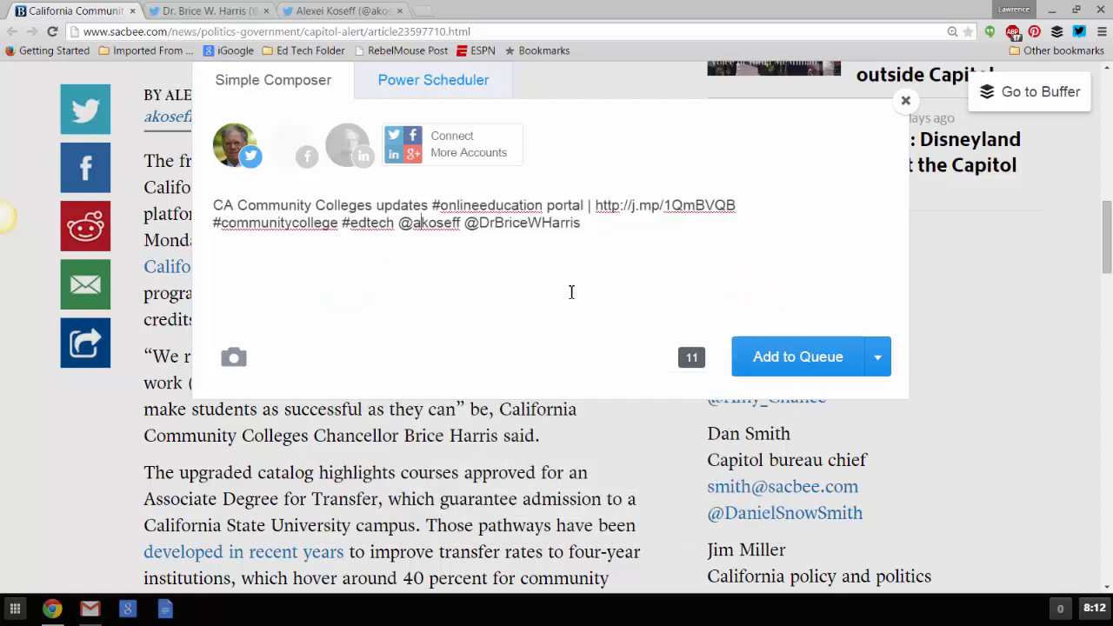
Step: Add the finished post to the Twitter queue and open the Buffer dashboard to view it
{"action": "left_click", "coordinate": [802, 359]}
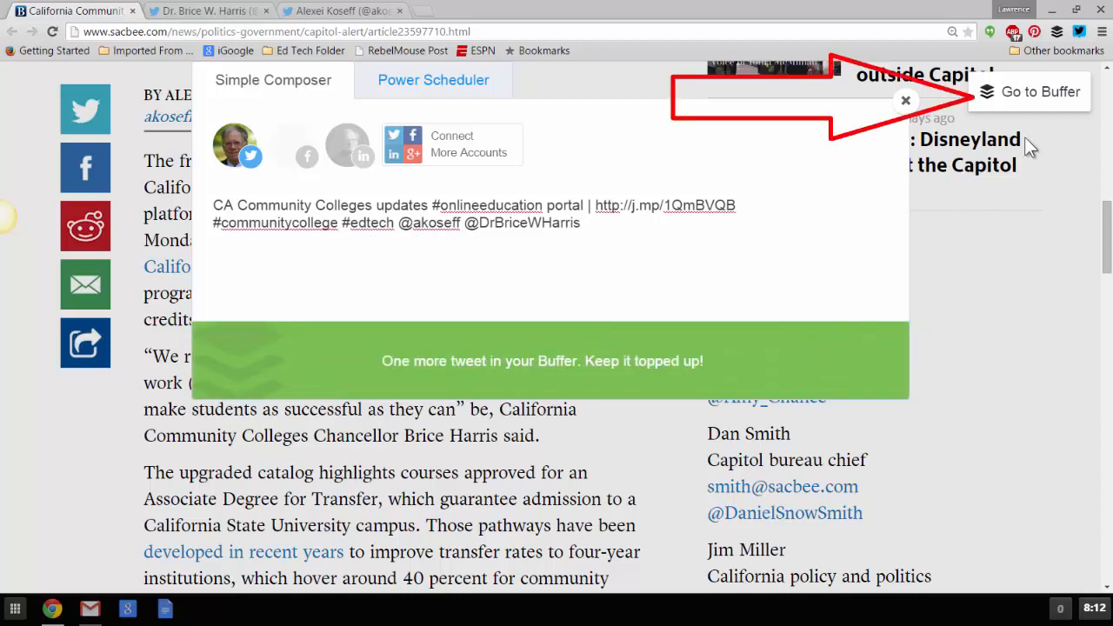
{"action": "left_click", "coordinate": [1054, 92]}
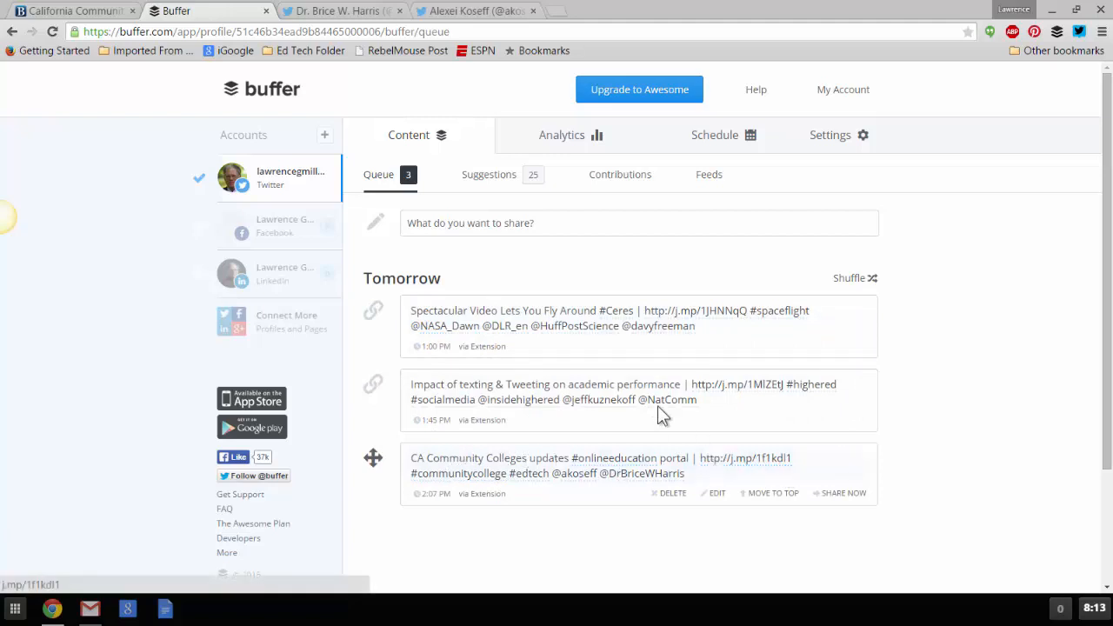
Step: Review the daily posting times in the Buffer schedule, and examine the engagement statistics of recent posts in the analytics
{"action": "left_click", "coordinate": [726, 137]}
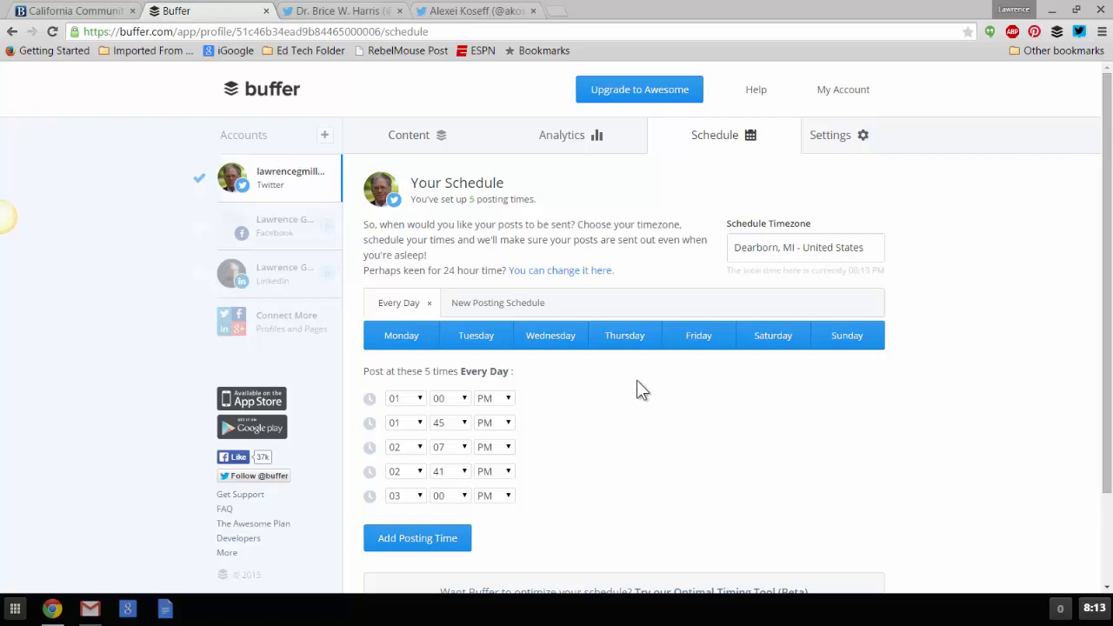
{"action": "left_click", "coordinate": [407, 140]}
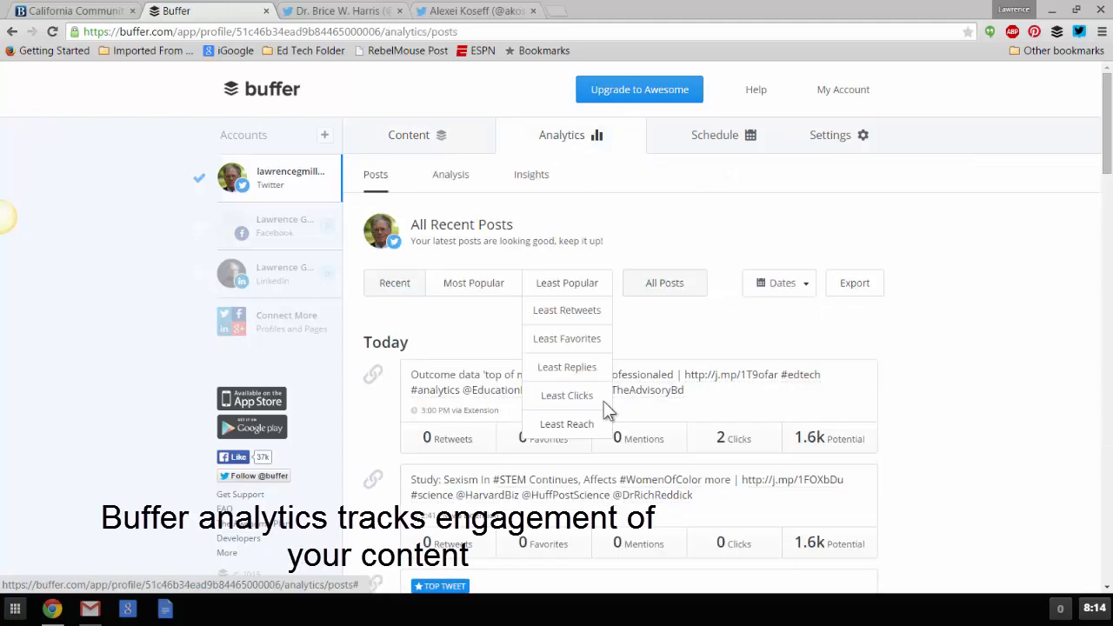
{"action": "scroll", "coordinate": [604, 418], "scroll_direction": "down", "scroll_amount": 1}
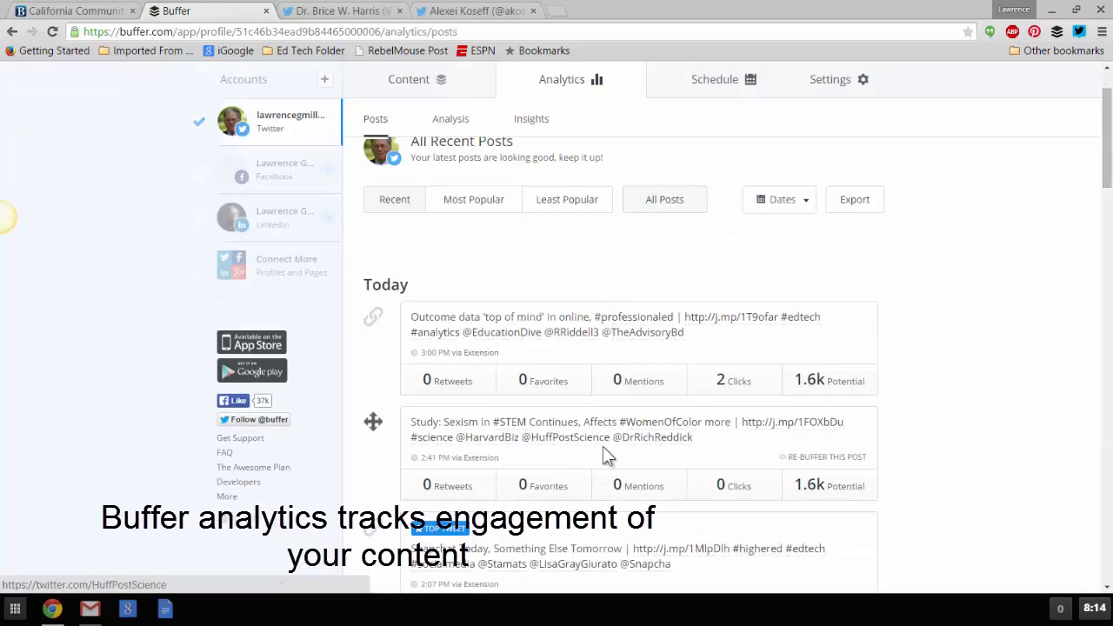
{"action": "scroll", "coordinate": [635, 458], "scroll_direction": "down", "scroll_amount": 1}
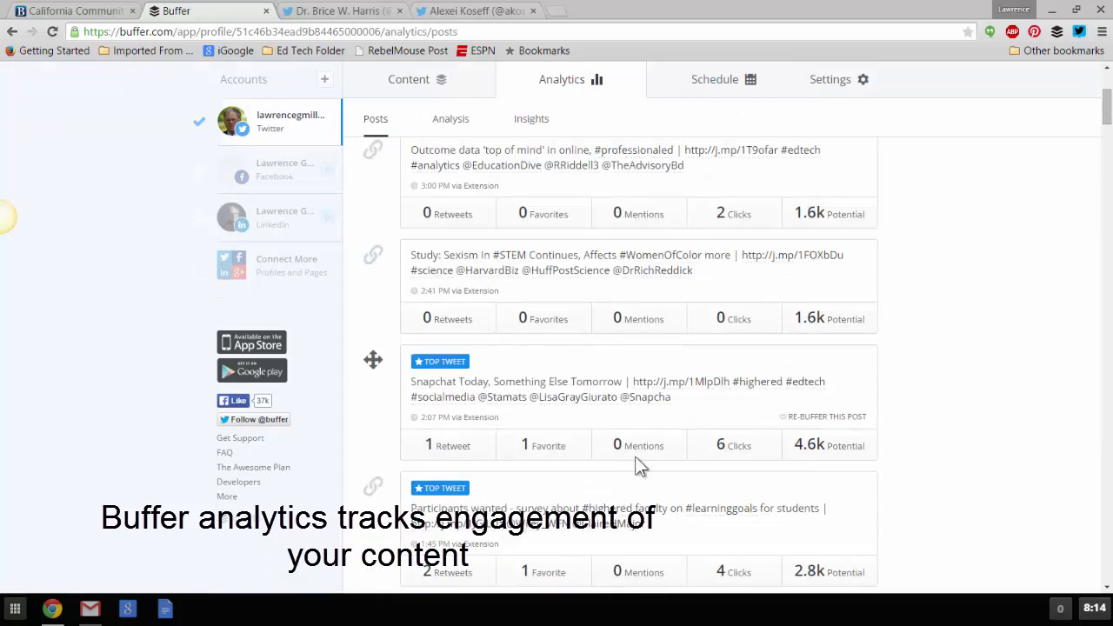
{"action": "scroll", "coordinate": [637, 467], "scroll_direction": "down", "scroll_amount": 1}
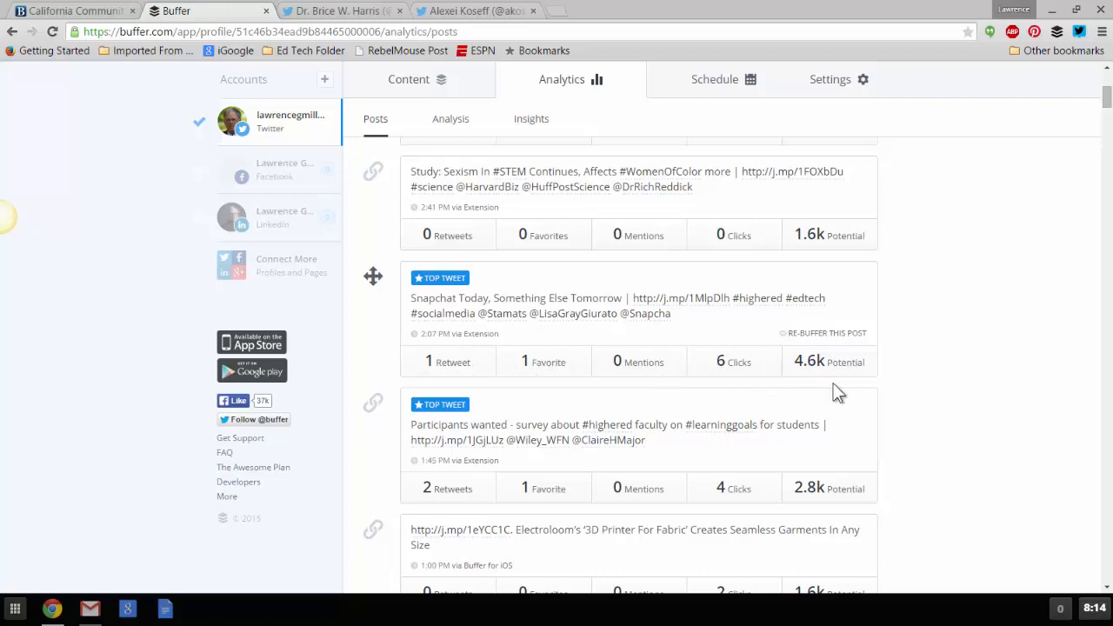
{"action": "mouse_move", "coordinate": [867, 367]}
{"action": "scroll", "coordinate": [687, 381], "scroll_direction": "down", "scroll_amount": 1}
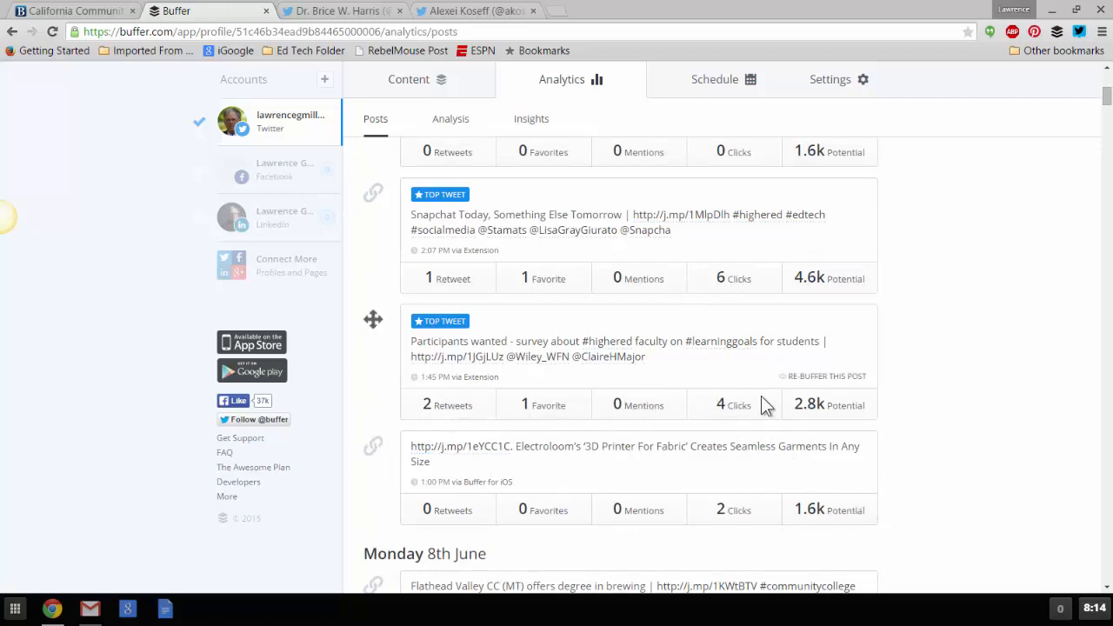
{"action": "scroll", "coordinate": [653, 411], "scroll_direction": "up", "scroll_amount": 5}
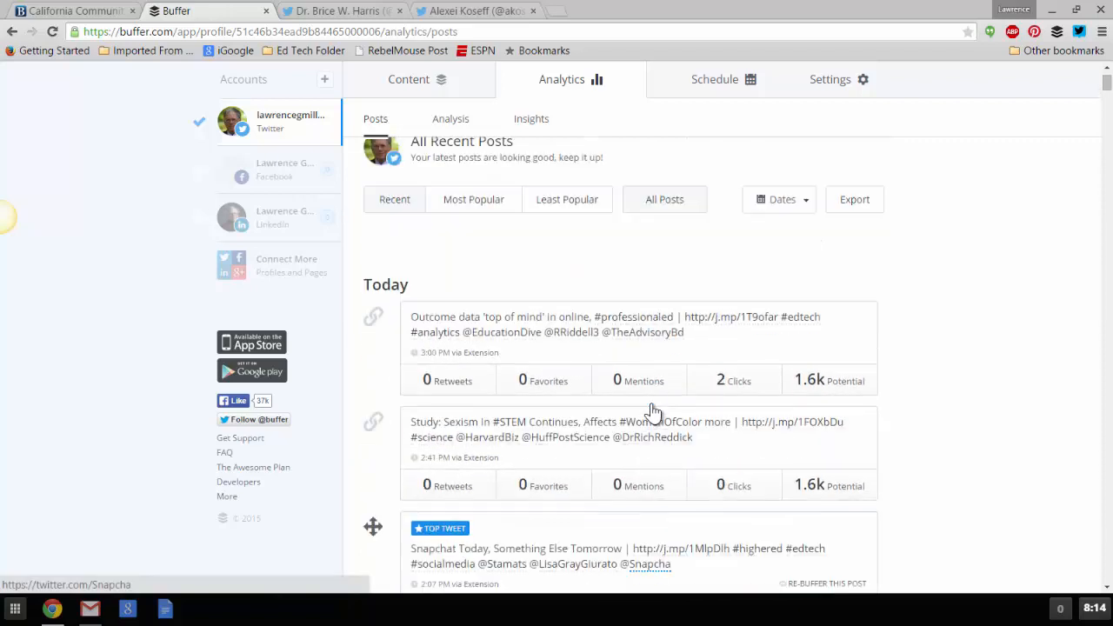
Step: Open the LinkedIn account's queue and paste the copied community college post into its new update
{"action": "left_click", "coordinate": [416, 142]}
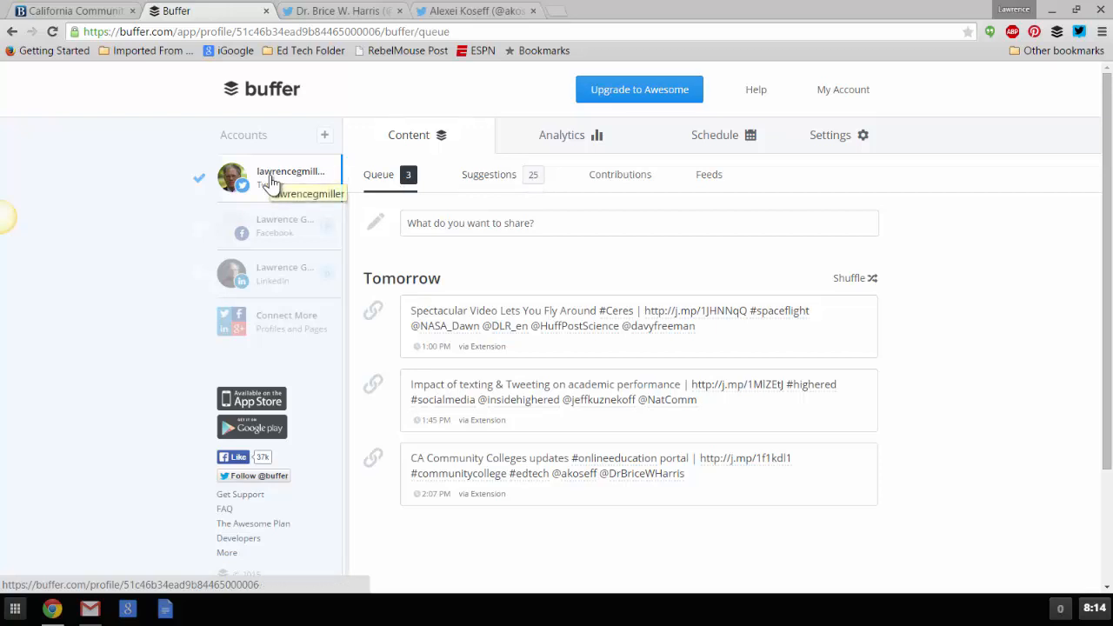
{"action": "left_click", "coordinate": [263, 280]}
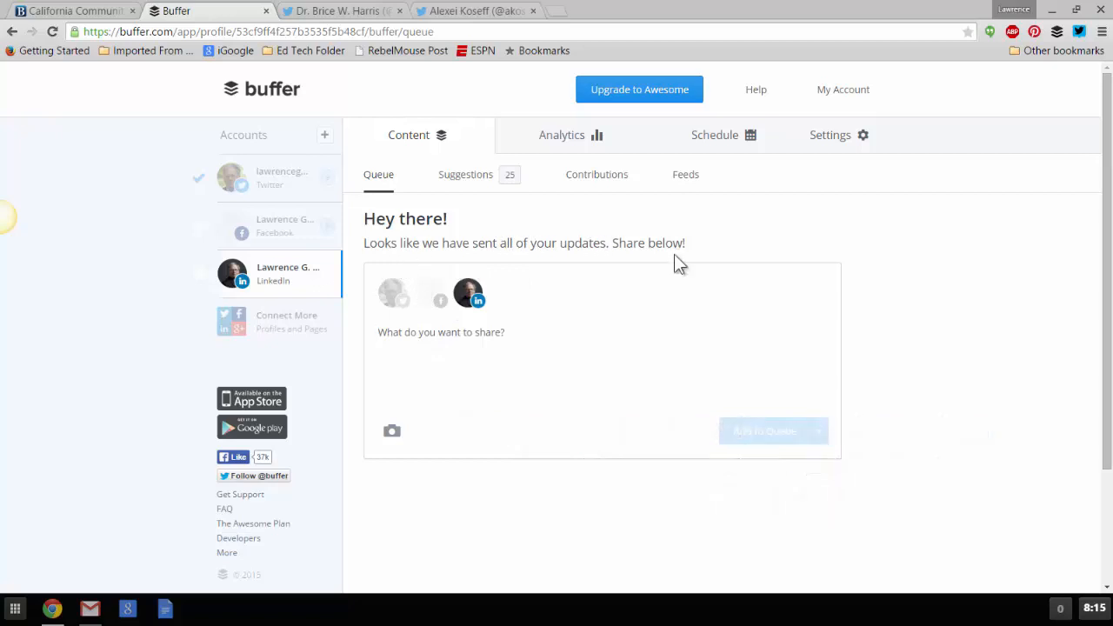
{"action": "right_click", "coordinate": [381, 338]}
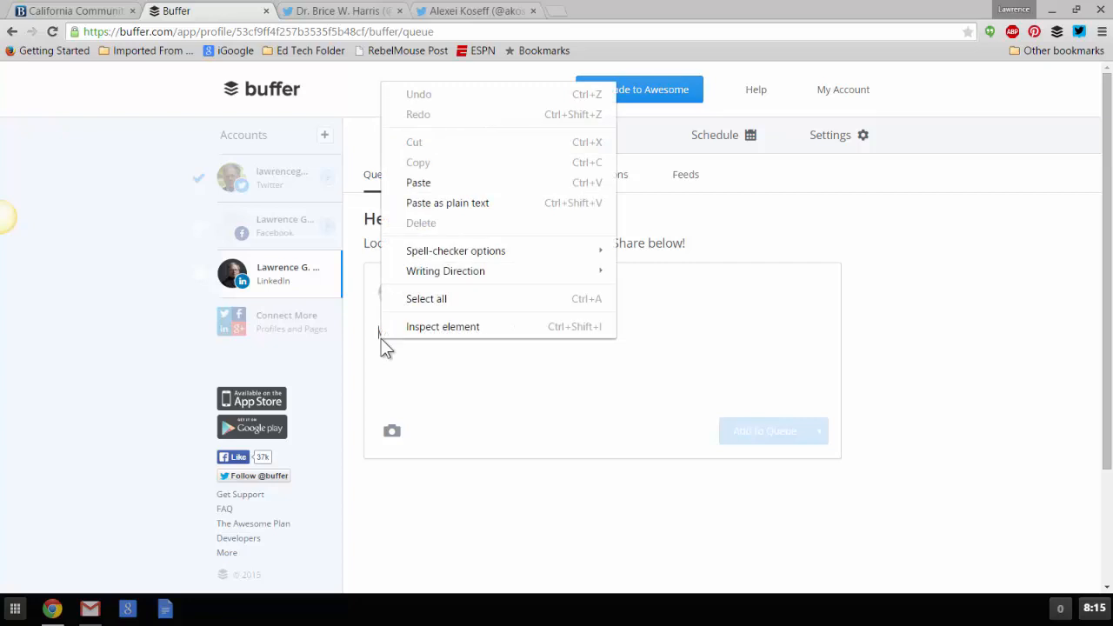
{"action": "left_click", "coordinate": [436, 184]}
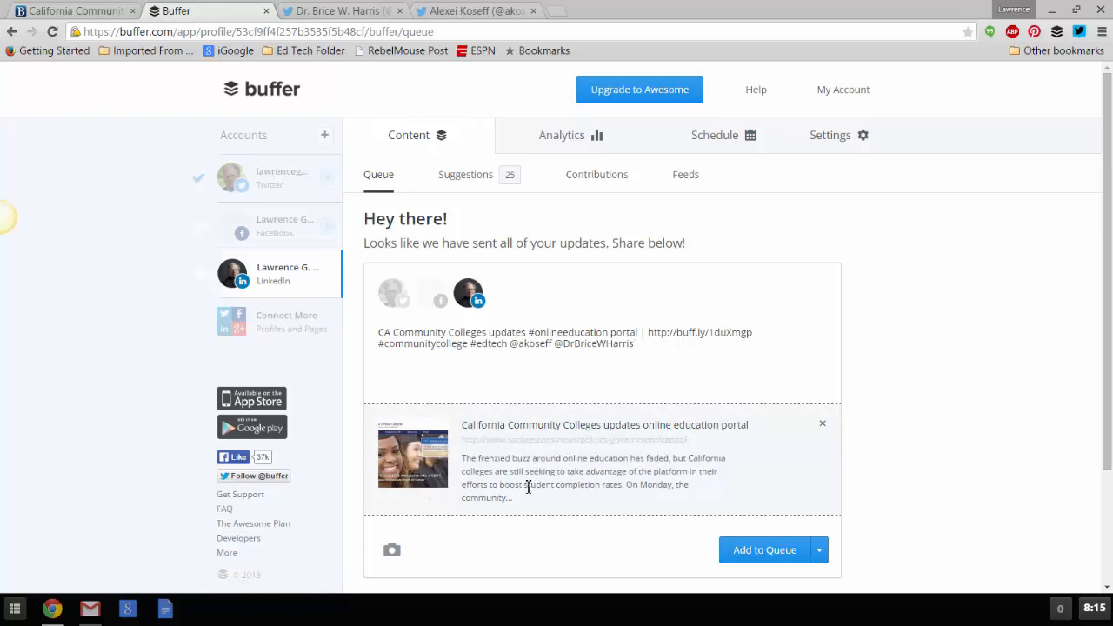
Step: Add the community college post to the LinkedIn queue, and switch between the Twitter and LinkedIn queues to compare them
{"action": "mouse_move", "coordinate": [396, 452]}
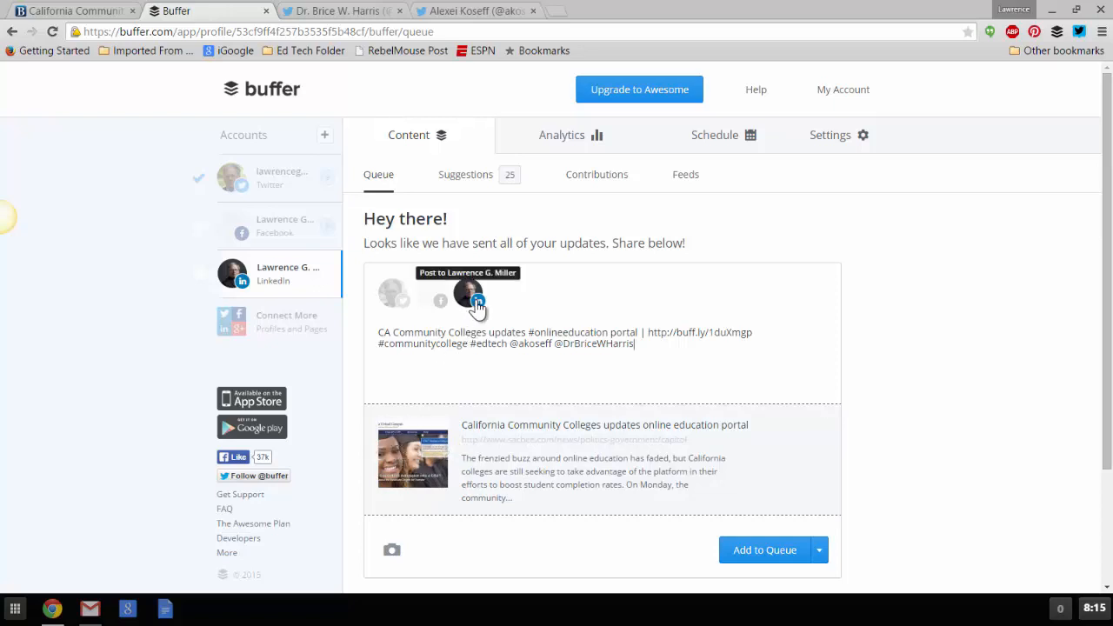
{"action": "left_click", "coordinate": [769, 550]}
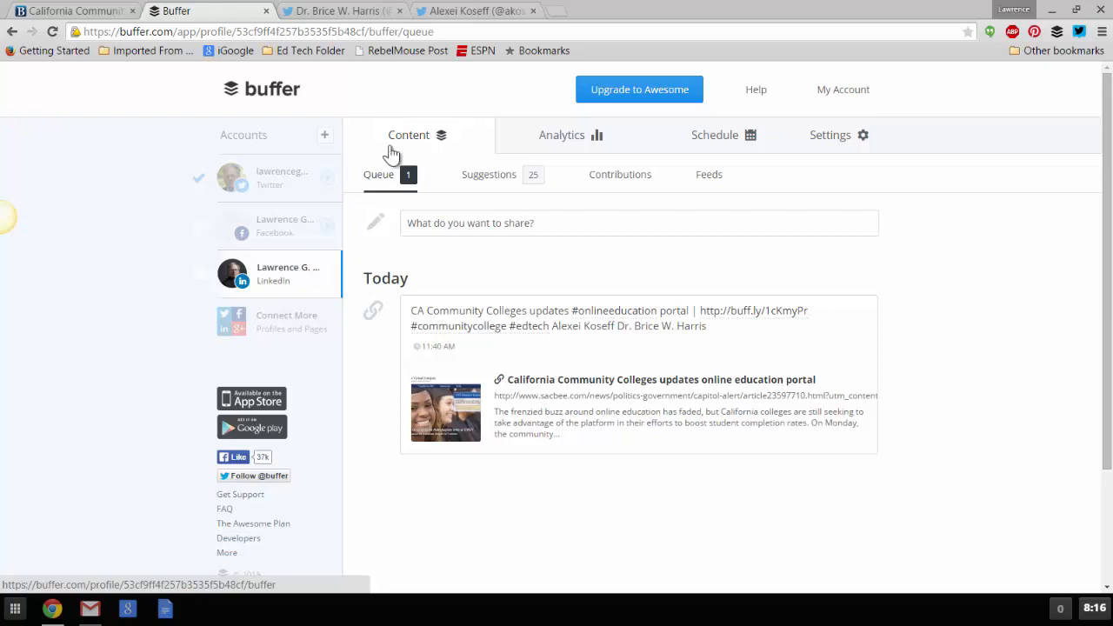
{"action": "left_click", "coordinate": [247, 183]}
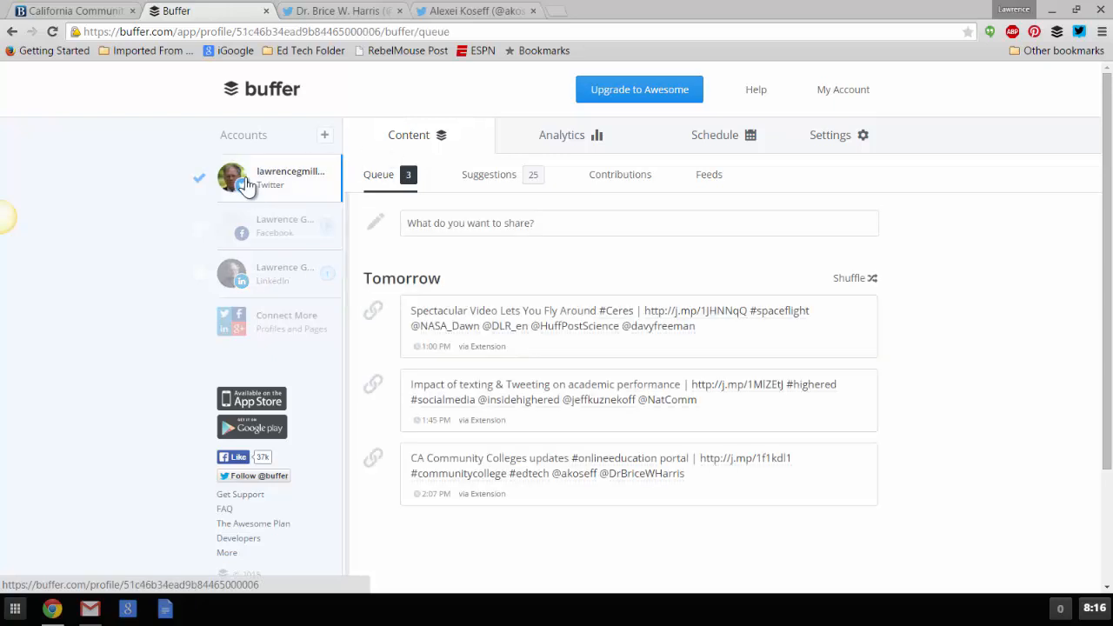
{"action": "left_click", "coordinate": [275, 278]}
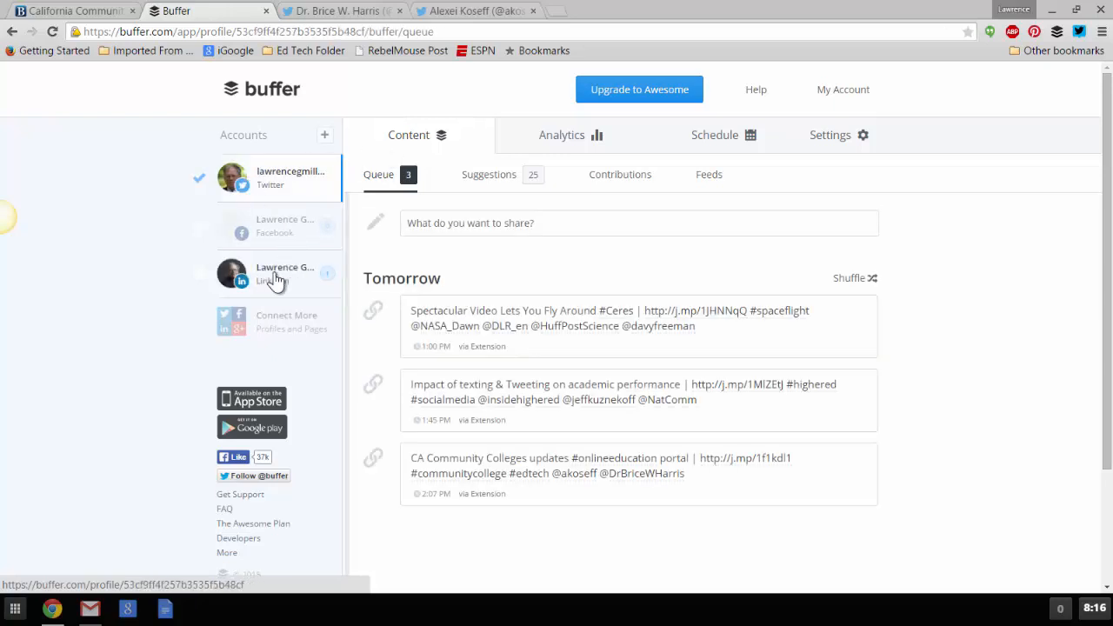